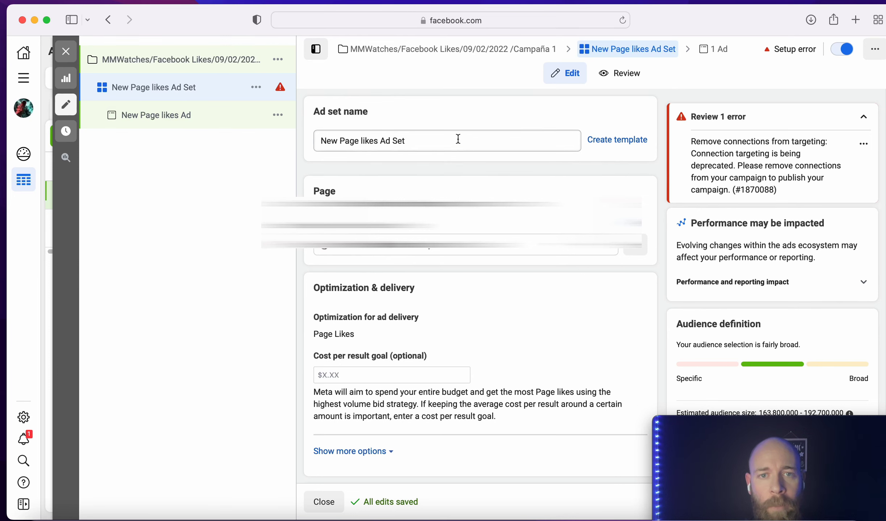
Step: Rename both the ad set and its ad as "MMWatches/Facebook Likes/09/02/2022 /Campaña 1"
drag(458, 139, 319, 129)
text(MMWatches/Facebook Likes/09/02/2022 /Campaña 1)
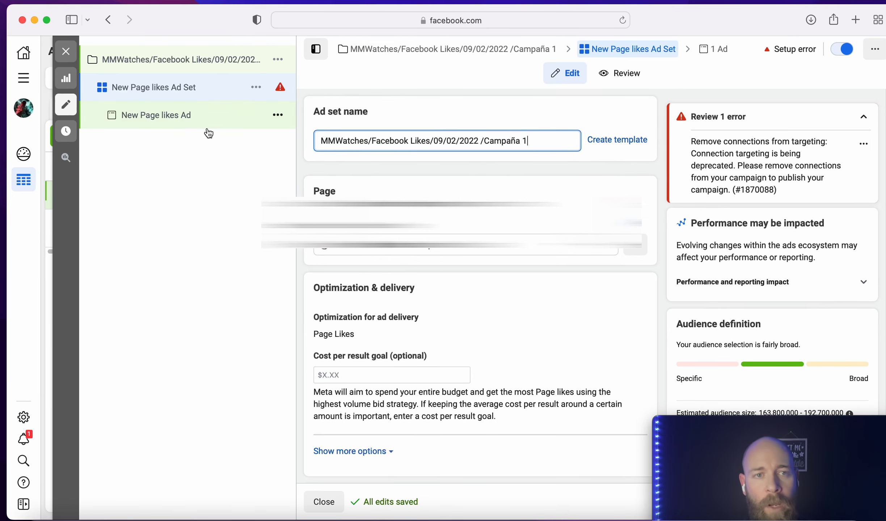
click(177, 121)
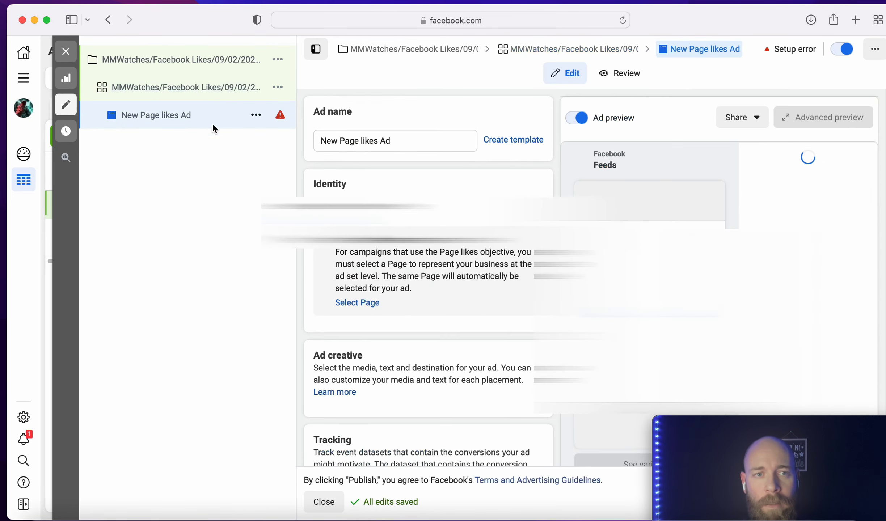
triple_click(413, 141)
text(MMWatches/Facebook Likes/09/02/2022 /Campaña 1)
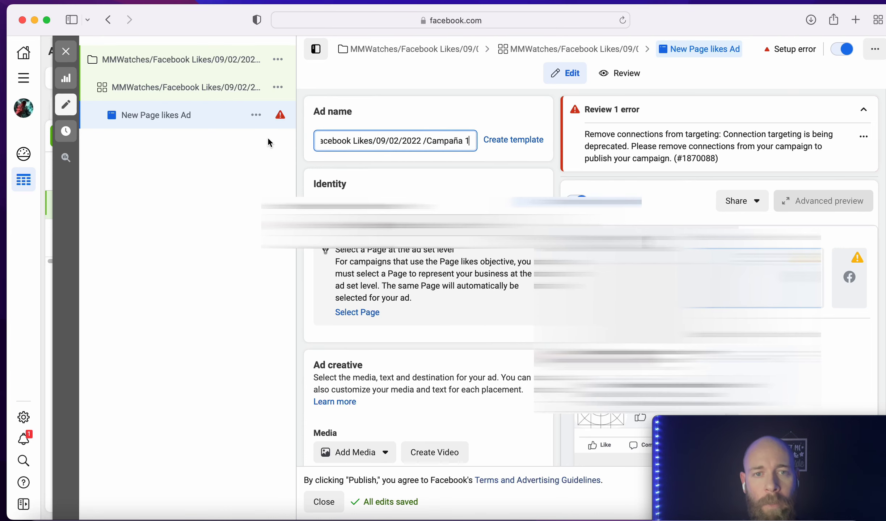
Step: Review the special ad categories available in the campaign settings without declaring any
click(237, 61)
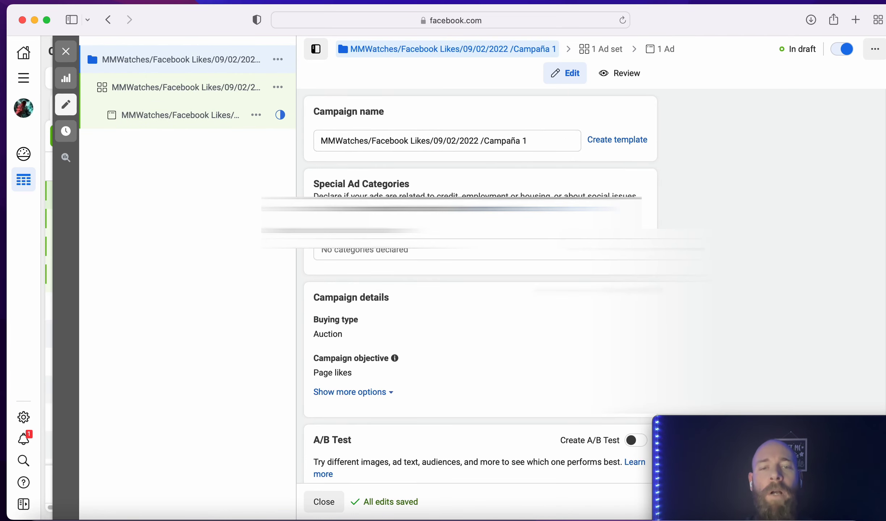
scroll(580, 283, down, 3)
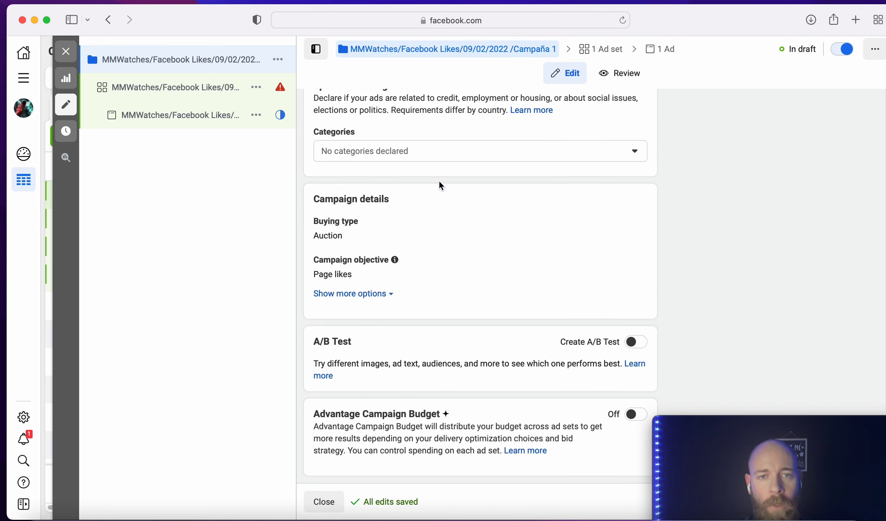
click(495, 151)
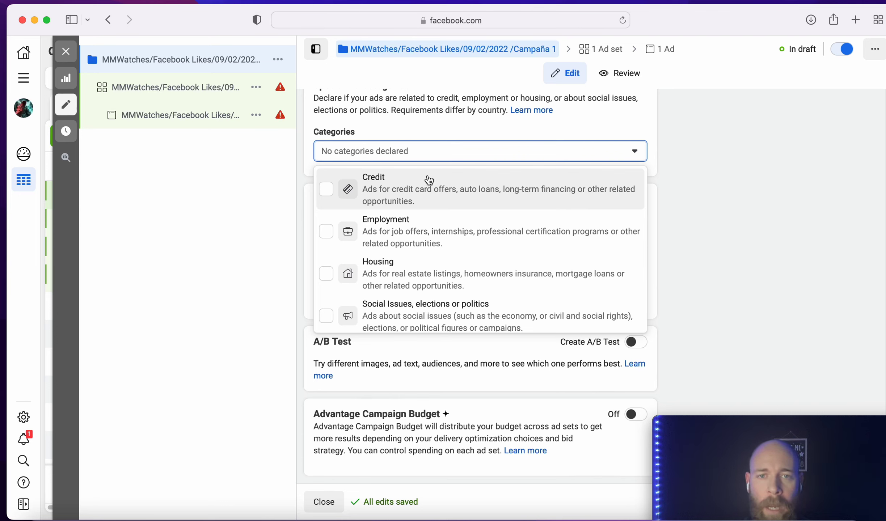
click(617, 154)
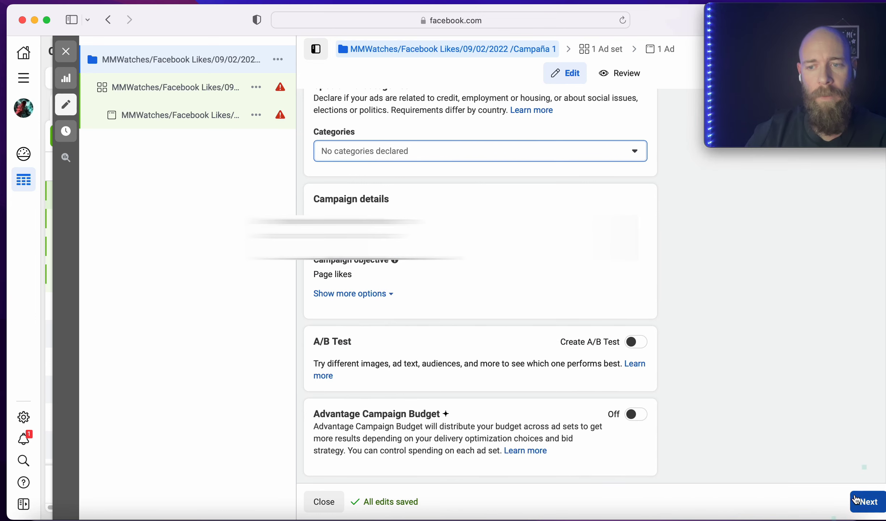
Step: Continue to the ad set settings and choose MM Watches as the Facebook Page to promote
click(868, 501)
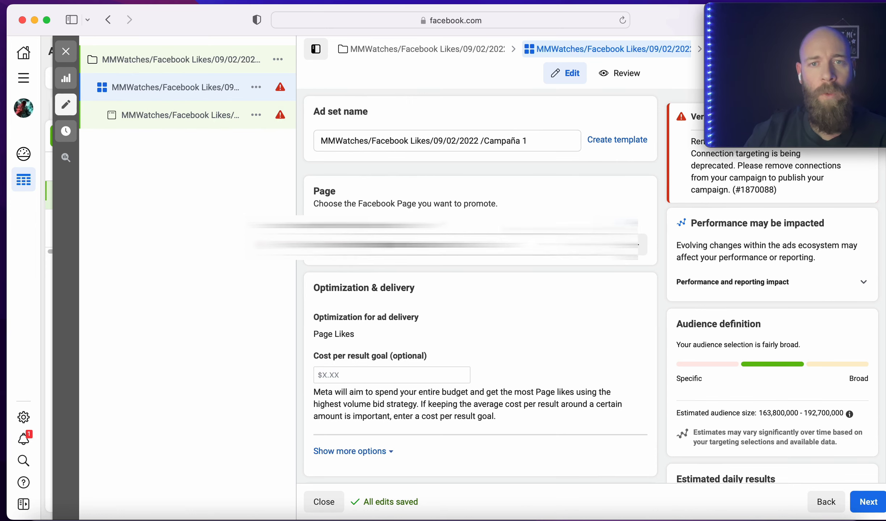
scroll(534, 301, down, 1)
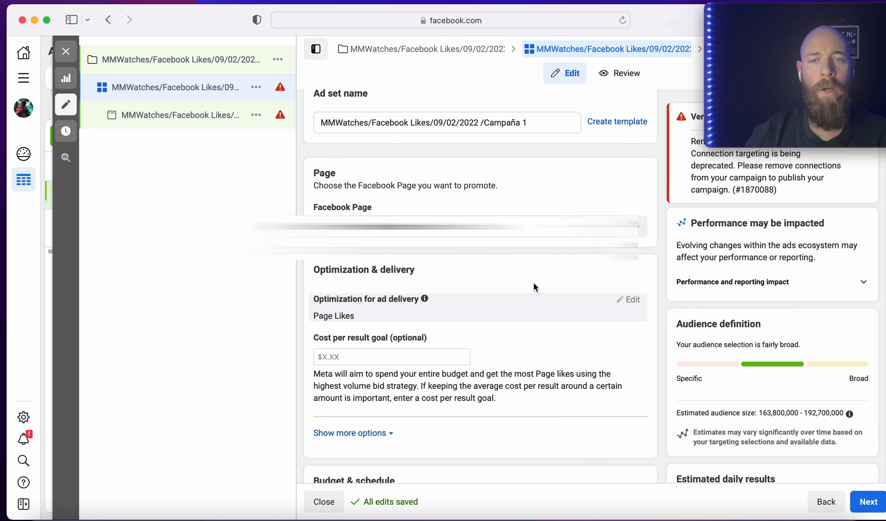
click(376, 206)
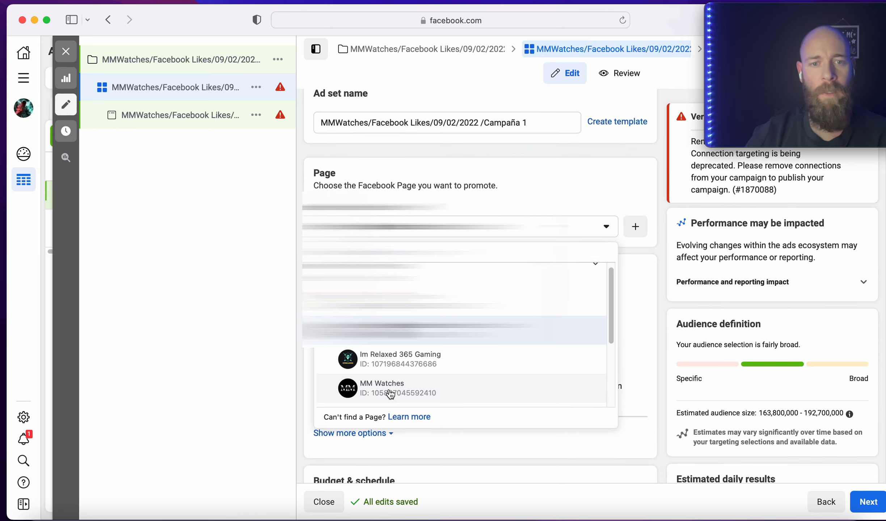
click(389, 394)
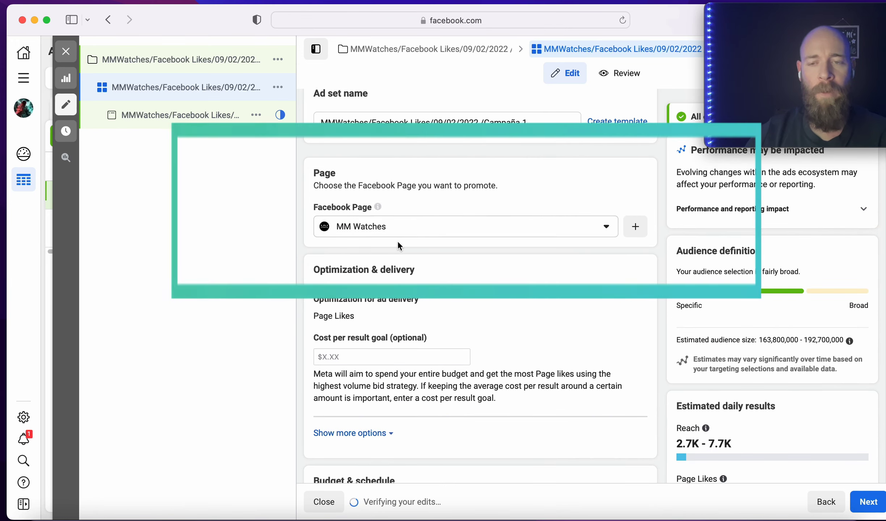
Step: Set the ad set's daily budget to $5.00
scroll(467, 299, down, 6)
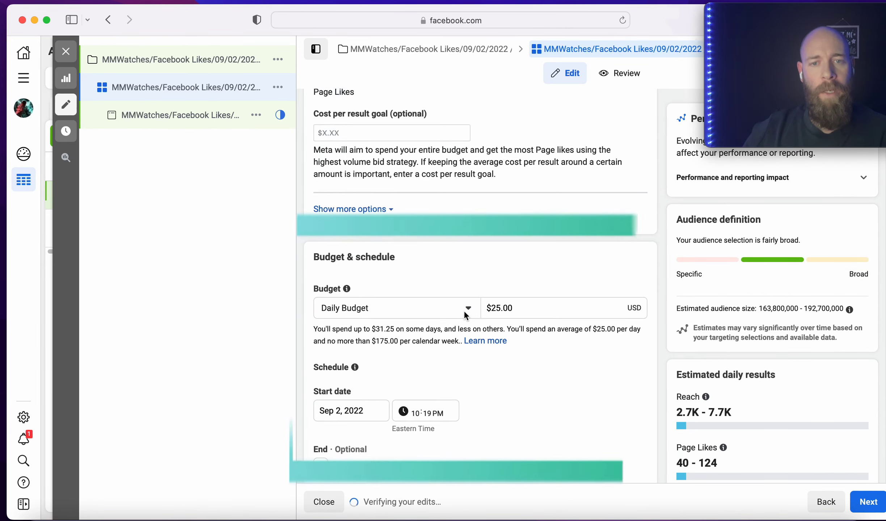
click(521, 308)
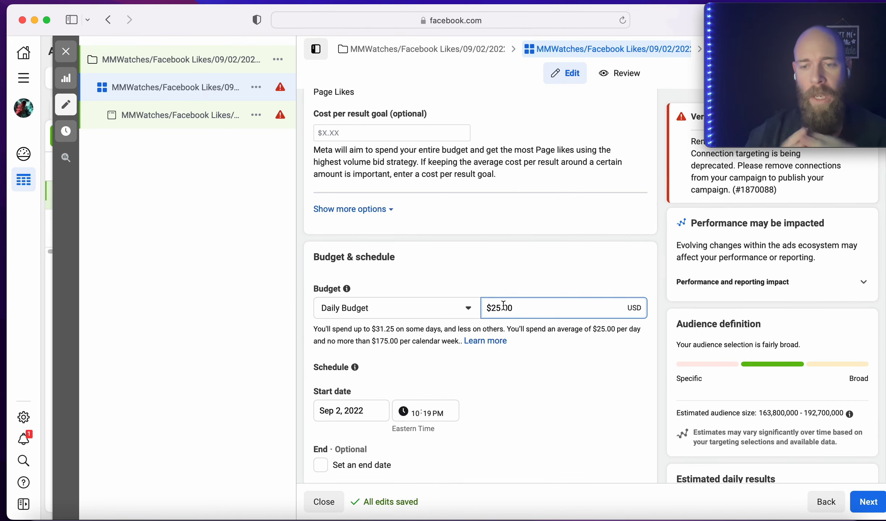
key(BackSpace)
key(BackSpace)
key(BackSpace)
key(BackSpace)
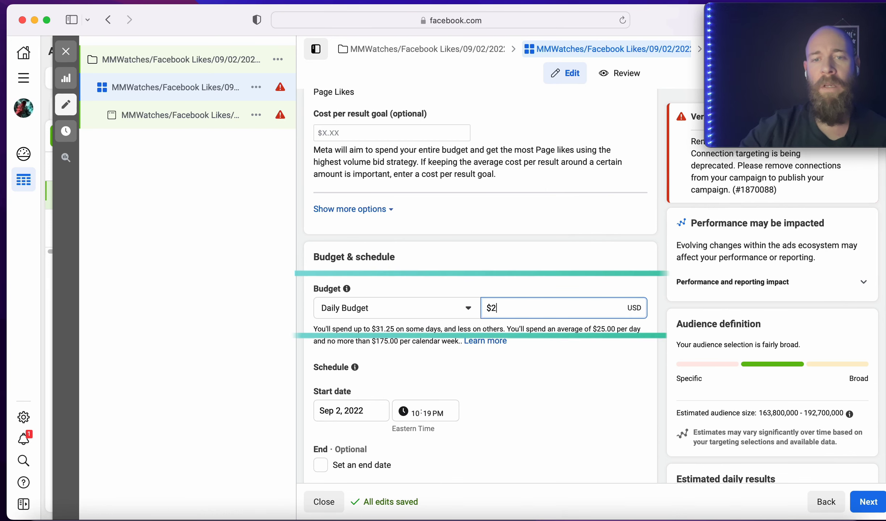
key(BackSpace)
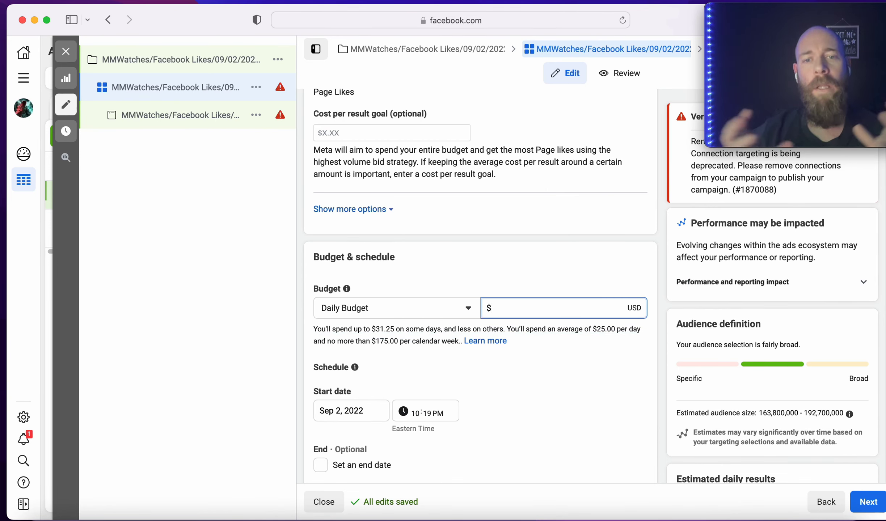
key(XF86MonBrightnessUp)
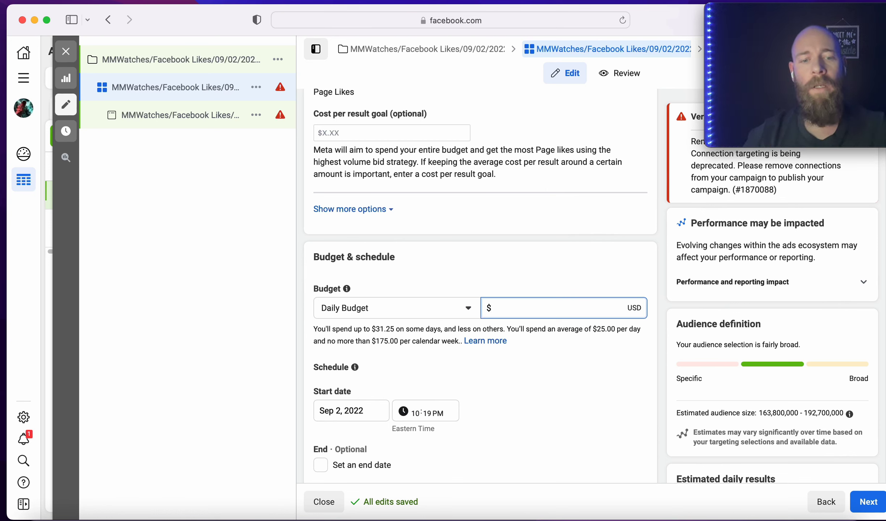
click(514, 375)
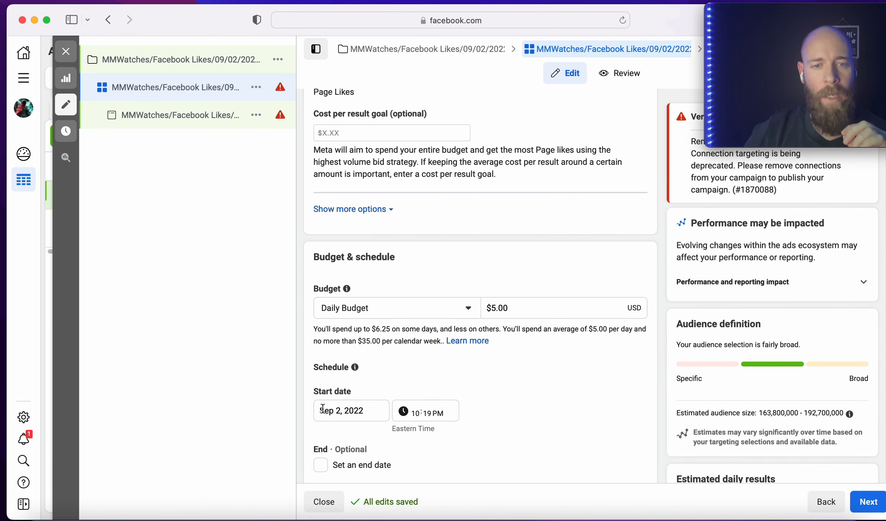
Step: Set the ad set's start time to 12:00 AM, keeping the start date
click(415, 412)
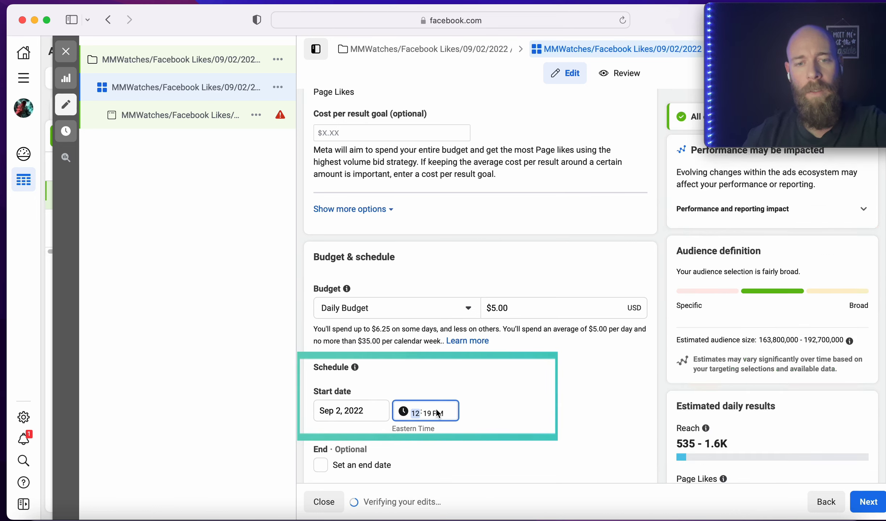
click(427, 413)
text(00)
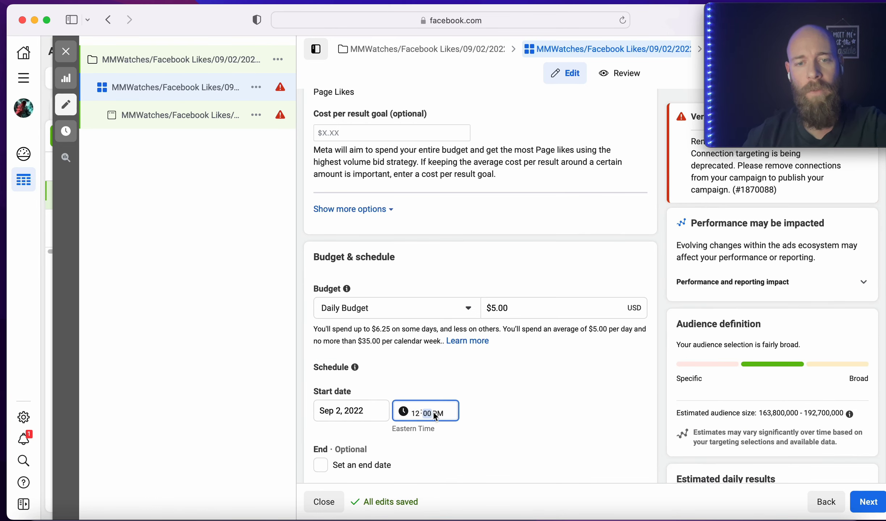
click(467, 413)
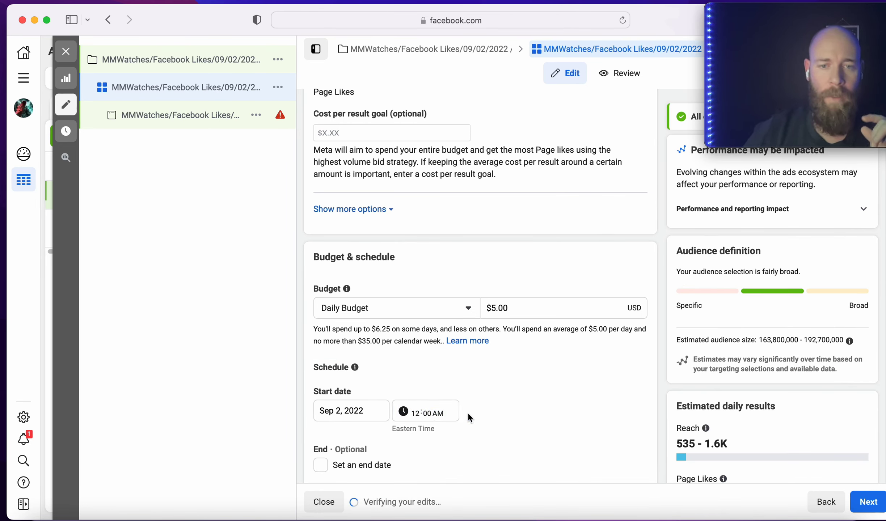
Step: Include United States as a location in the ad set's audience
scroll(476, 416, down, 2)
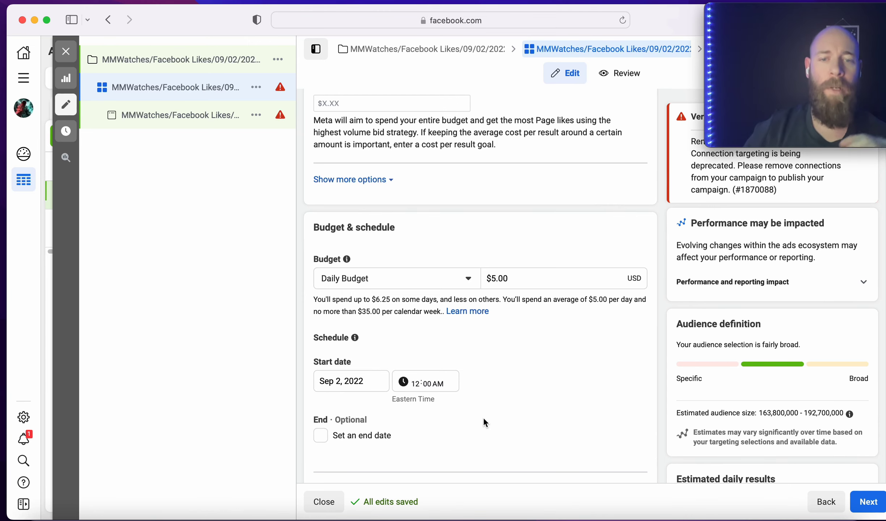
scroll(504, 413, down, 8)
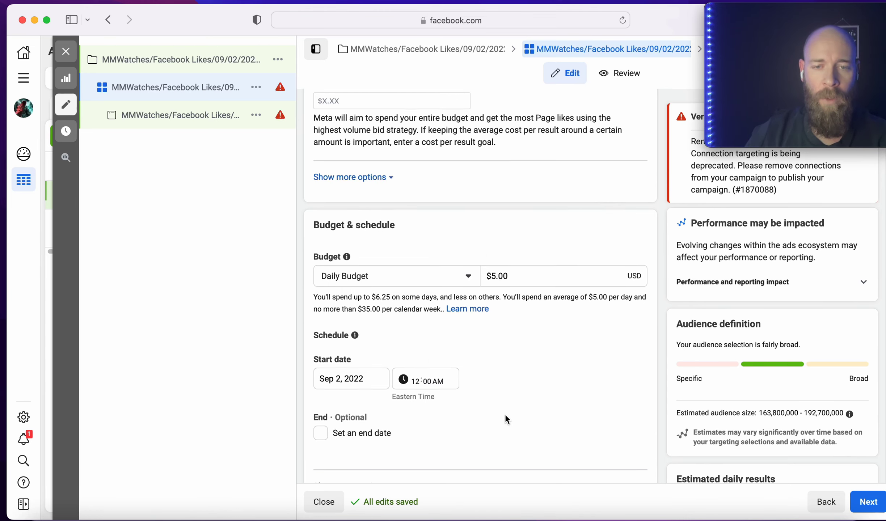
scroll(435, 262, up, 4)
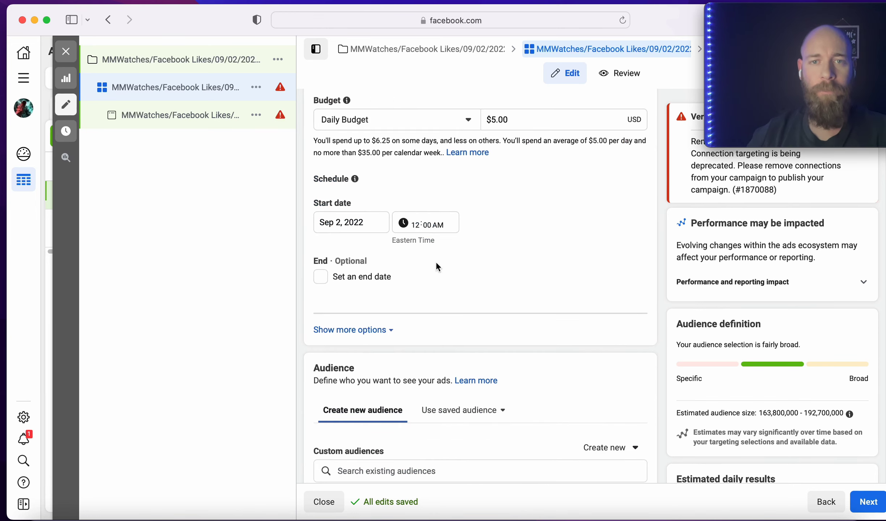
scroll(438, 271, down, 10)
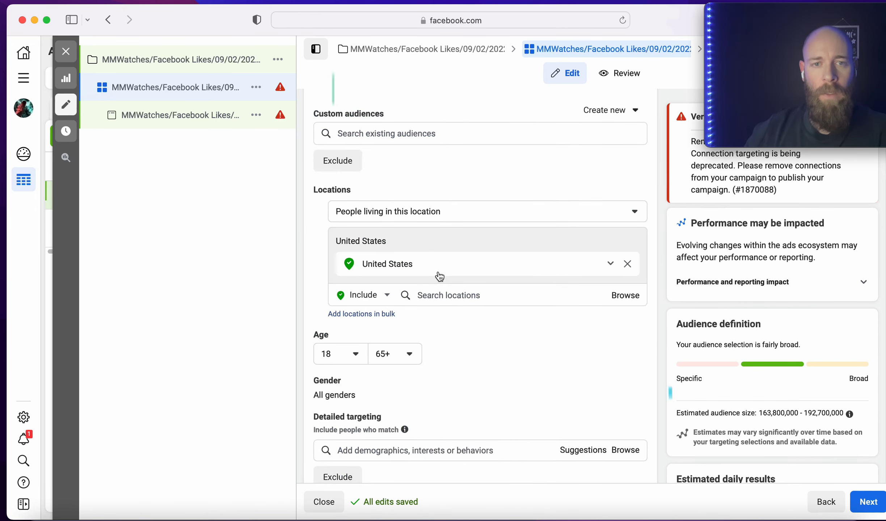
scroll(413, 232, down, 1)
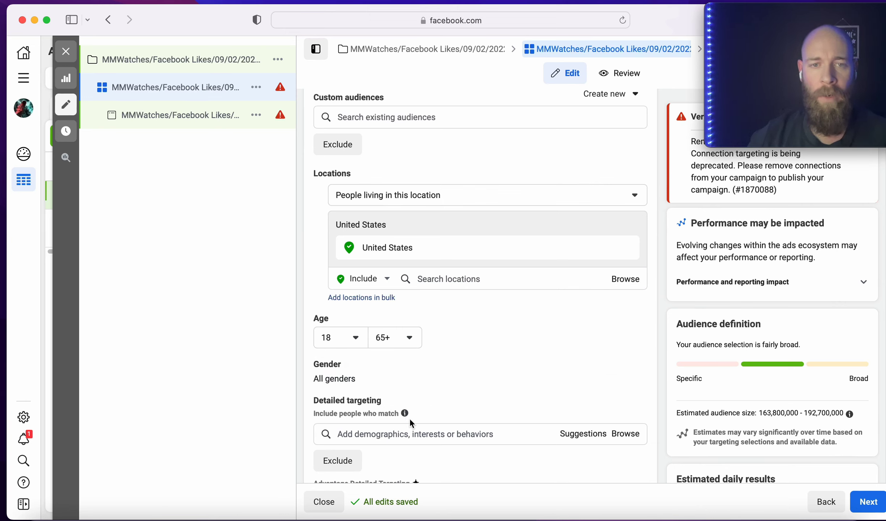
mouse_move(405, 414)
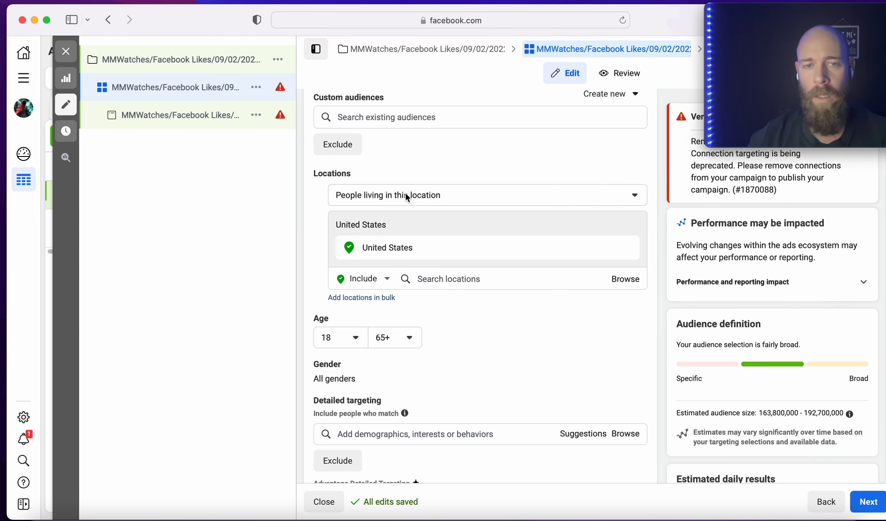
click(446, 261)
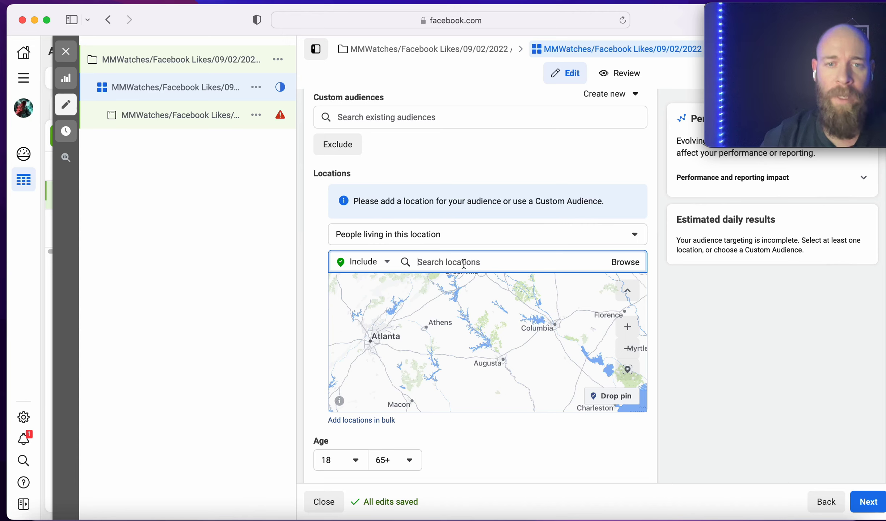
text(U)
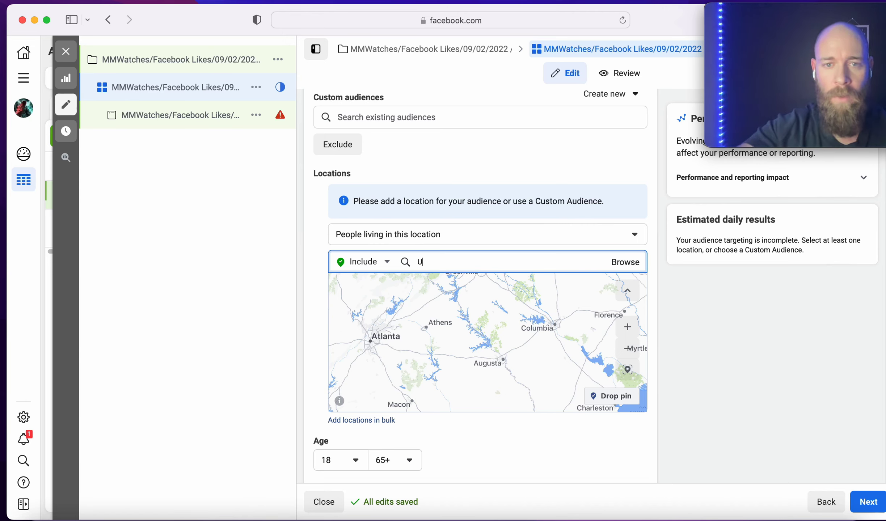
text(n)
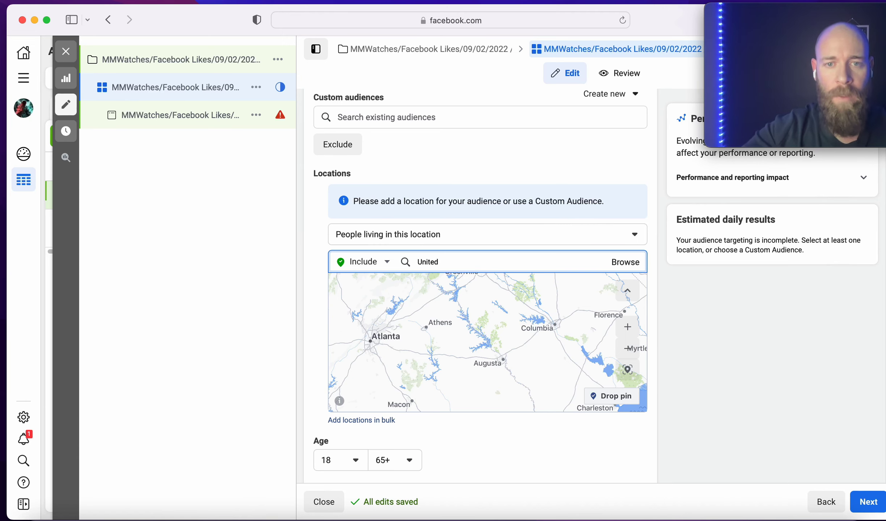
text(ited States)
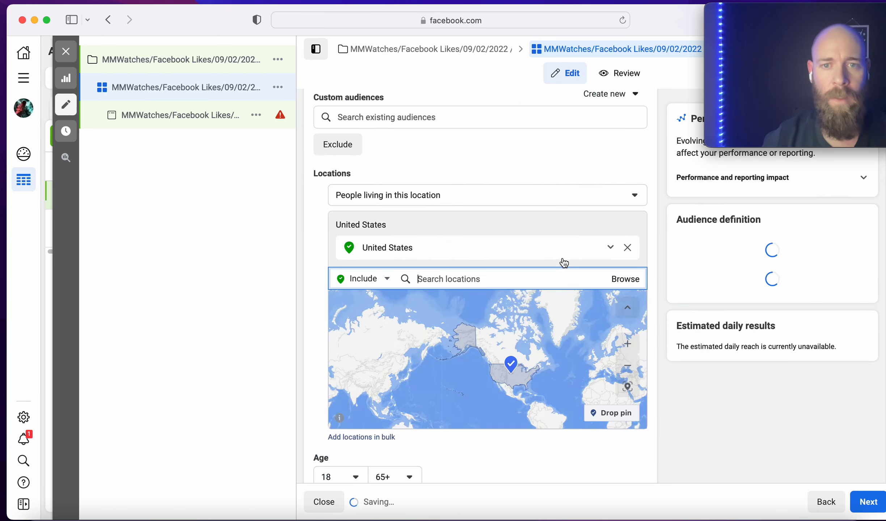
click(575, 291)
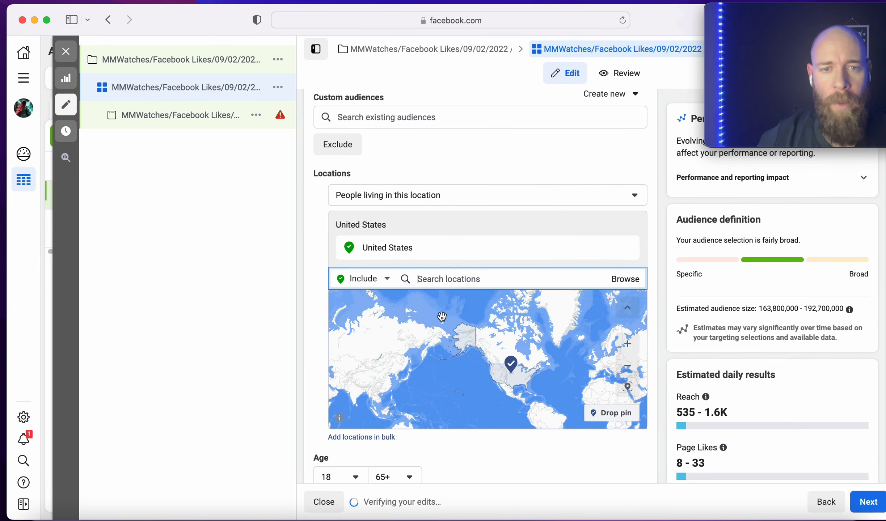
Step: Add the countries Canada and United Kingdom to the included audience locations
click(444, 284)
text(Canada)
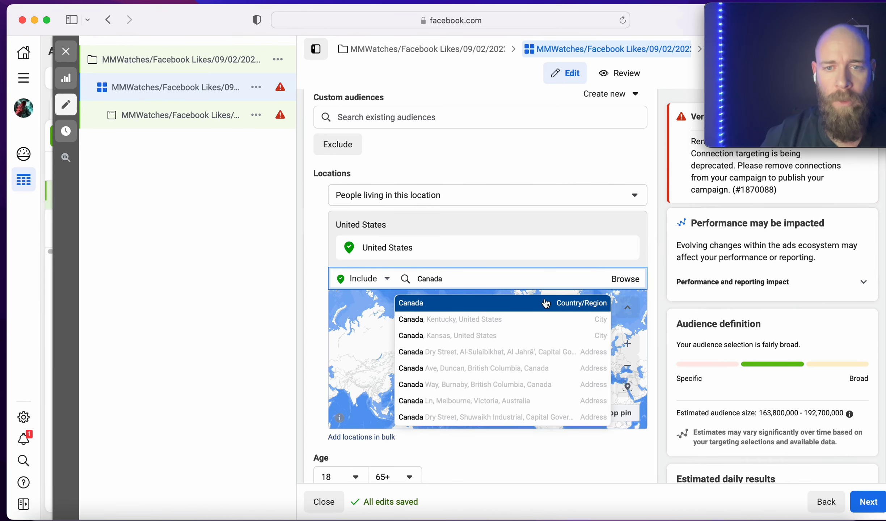
click(521, 296)
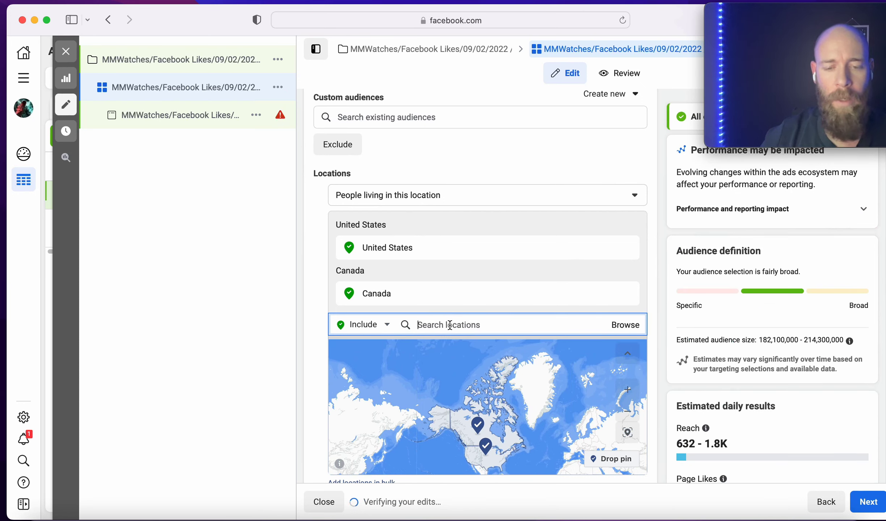
text(United)
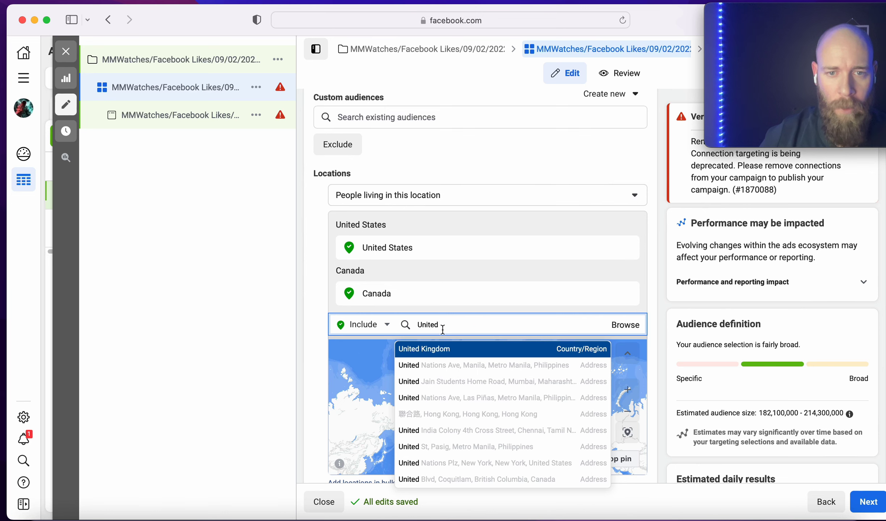
click(452, 350)
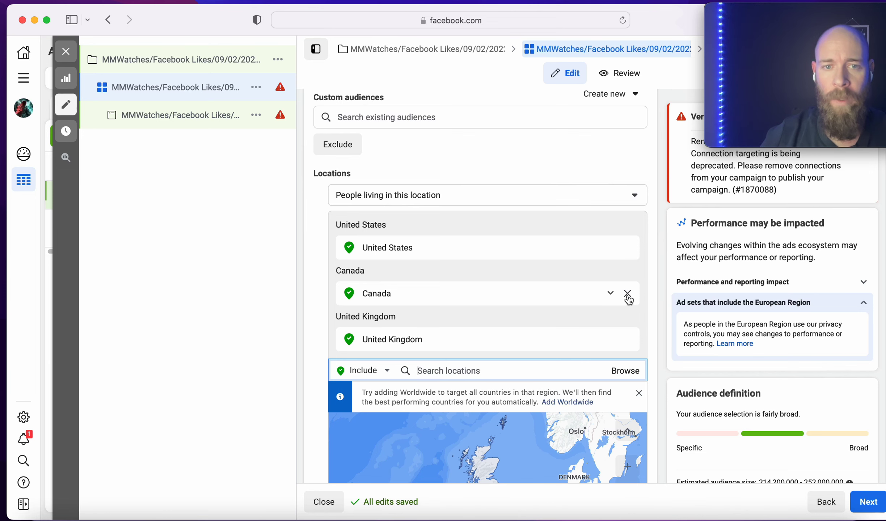
Step: Remove Canada and United Kingdom from the ad set's included audience locations
click(628, 295)
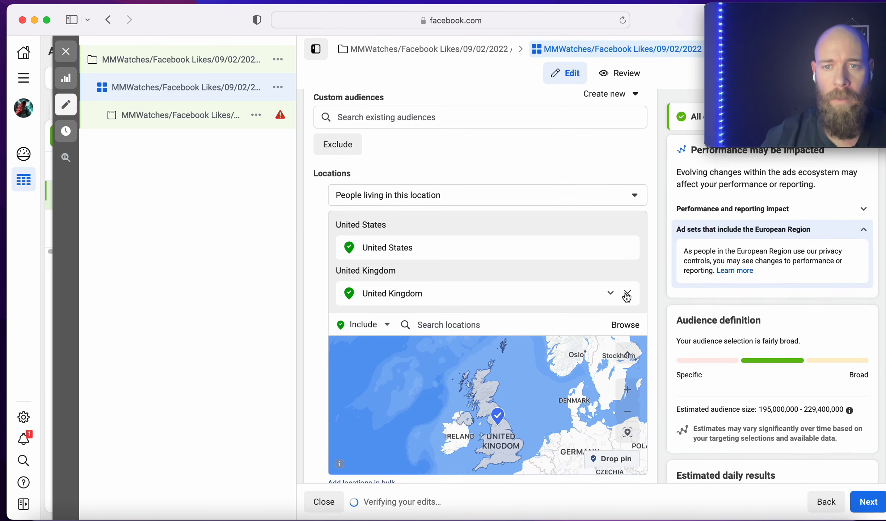
click(628, 295)
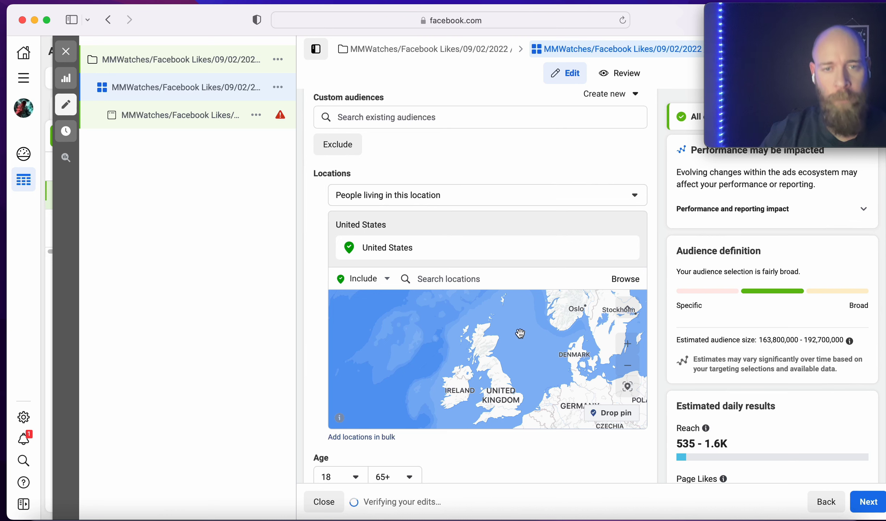
scroll(507, 355, down, 2)
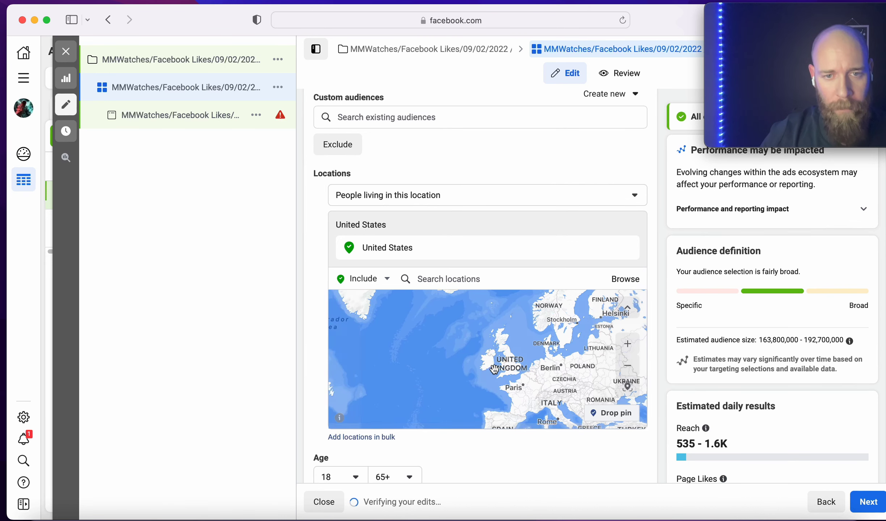
Step: Review the location targeting types, keeping People living in this location selected
click(446, 195)
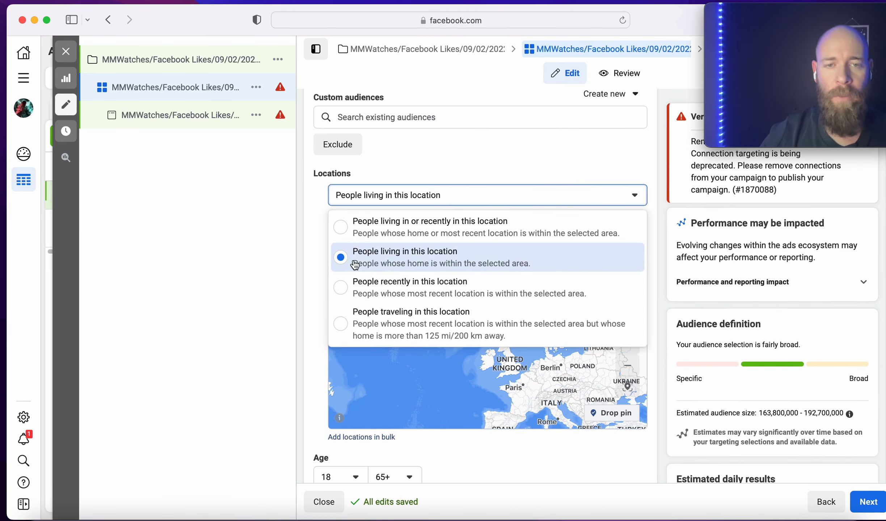
click(433, 264)
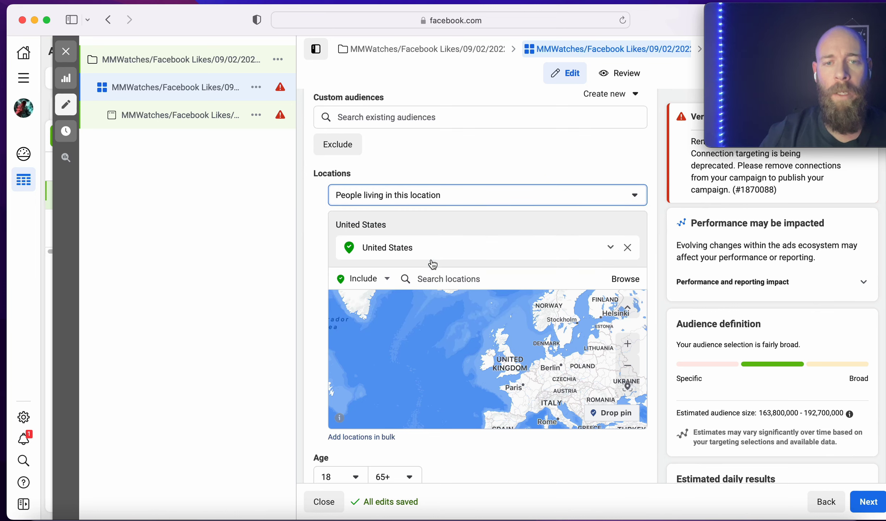
click(443, 194)
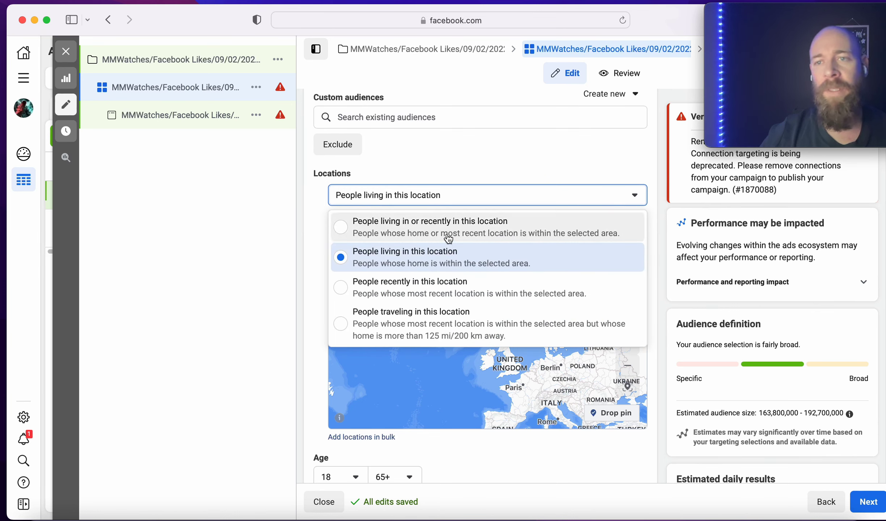
click(434, 267)
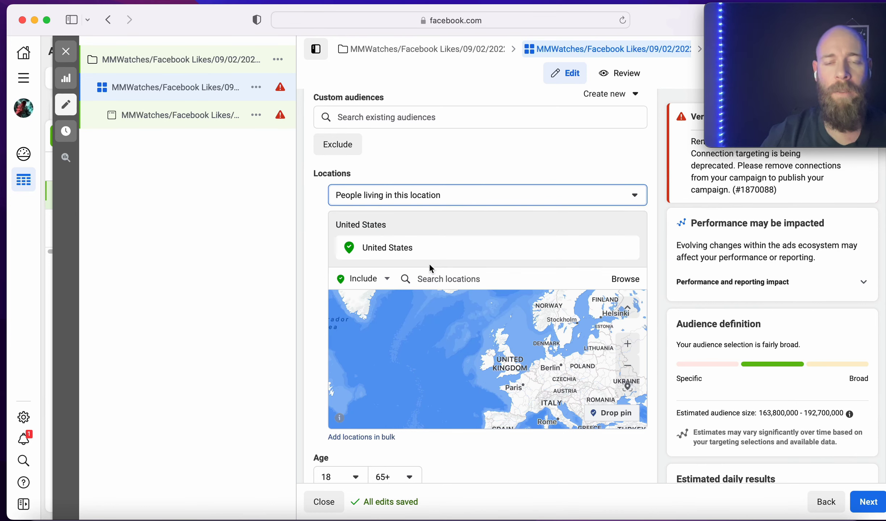
scroll(545, 348, down, 3)
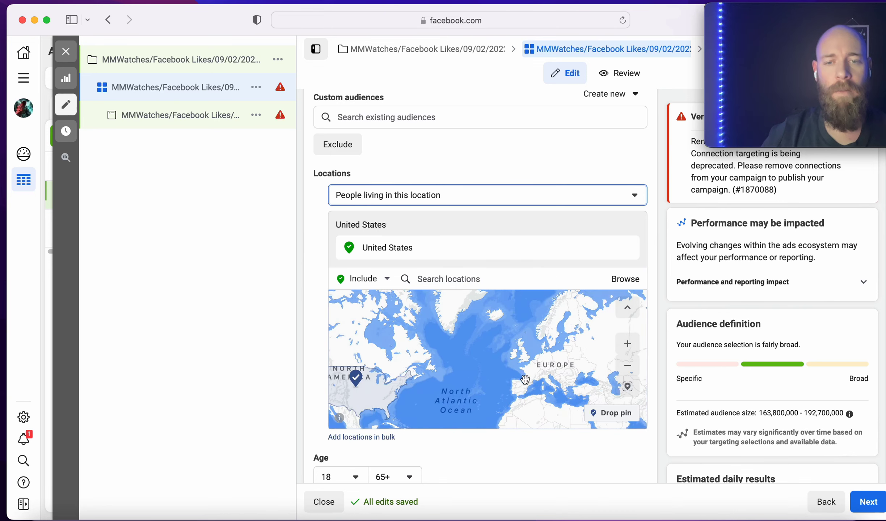
Step: Review the minimum age choices for the audience, keeping 18 selected
scroll(486, 448, down, 3)
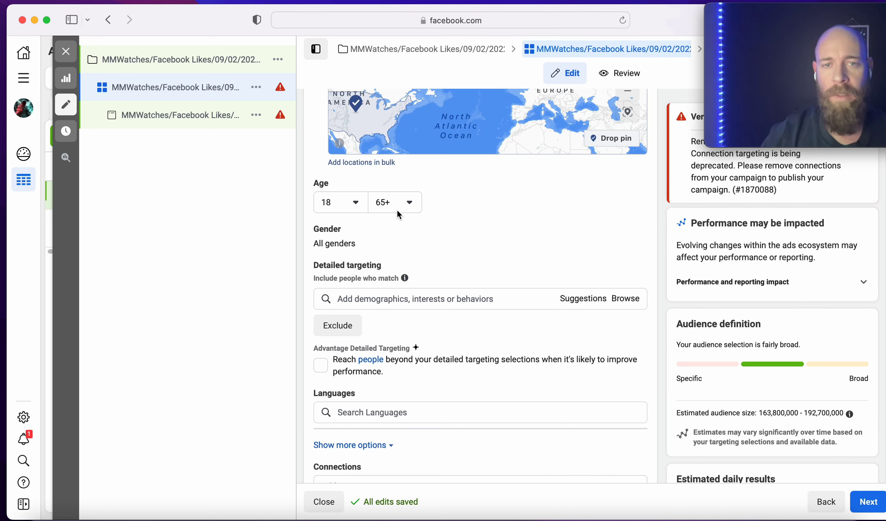
click(346, 206)
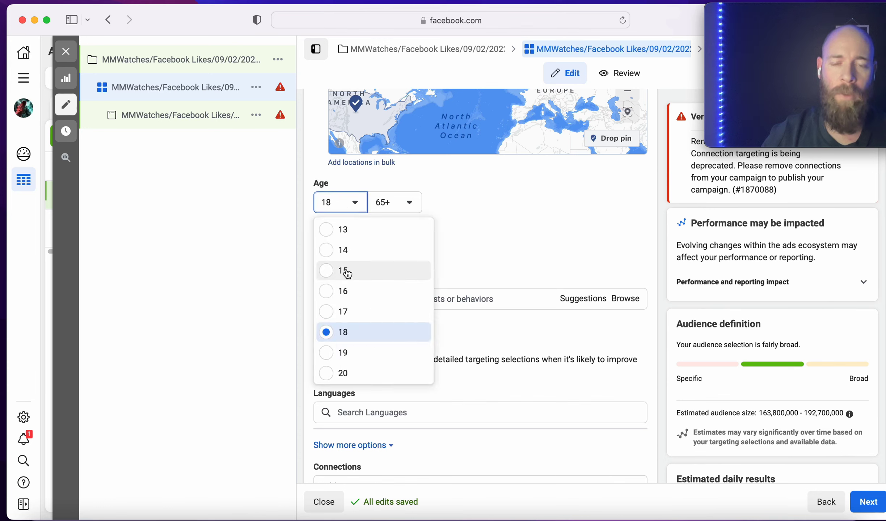
scroll(360, 342, down, 4)
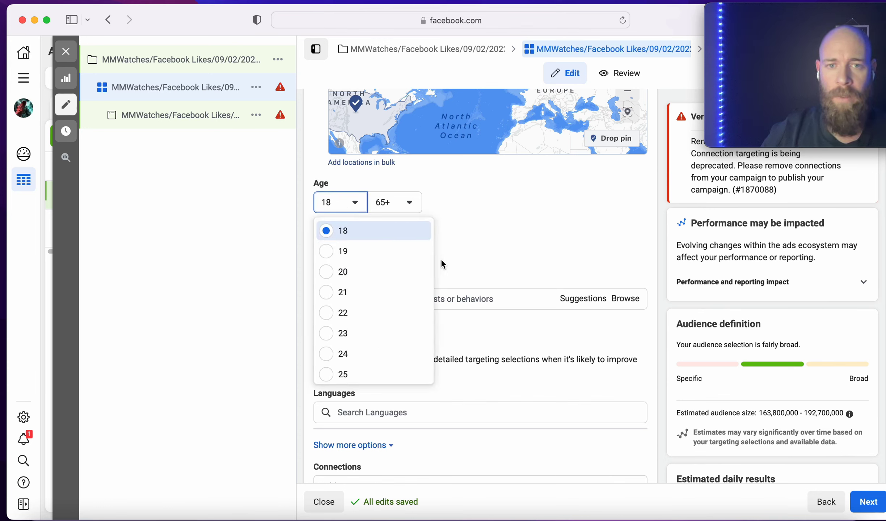
click(458, 244)
Step: Restrict the audience's gender to Men
mouse_move(557, 224)
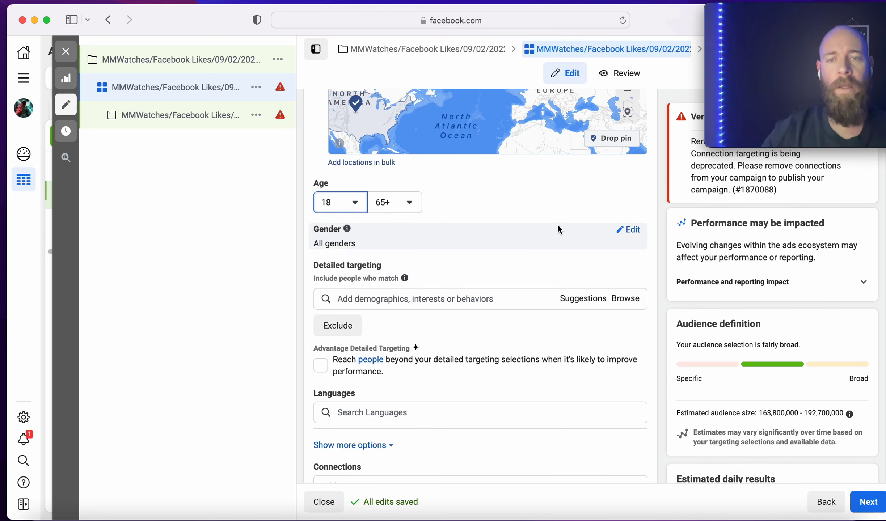
click(632, 231)
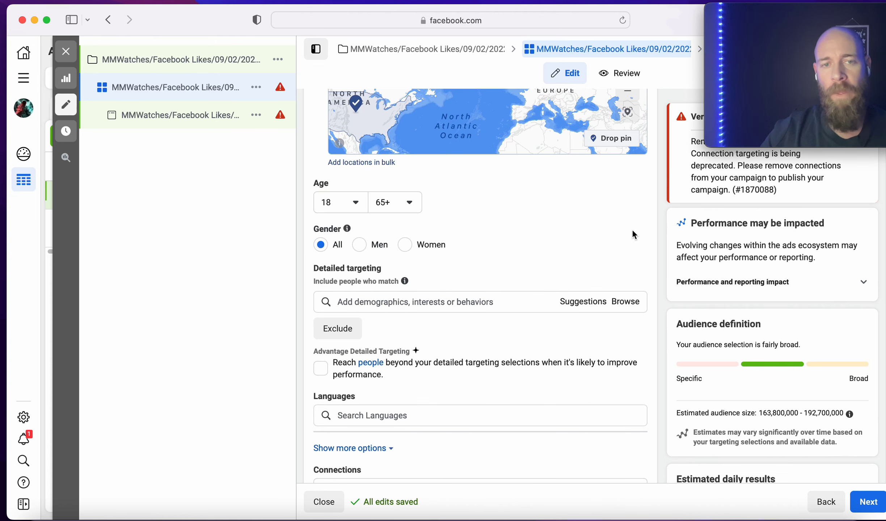
click(360, 246)
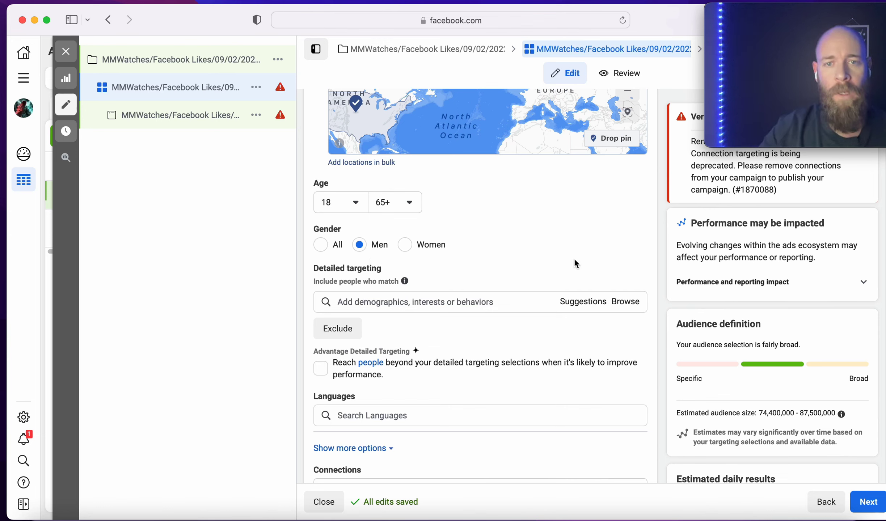
Step: Search detailed targeting for "watches" and add the interest Watch
click(402, 301)
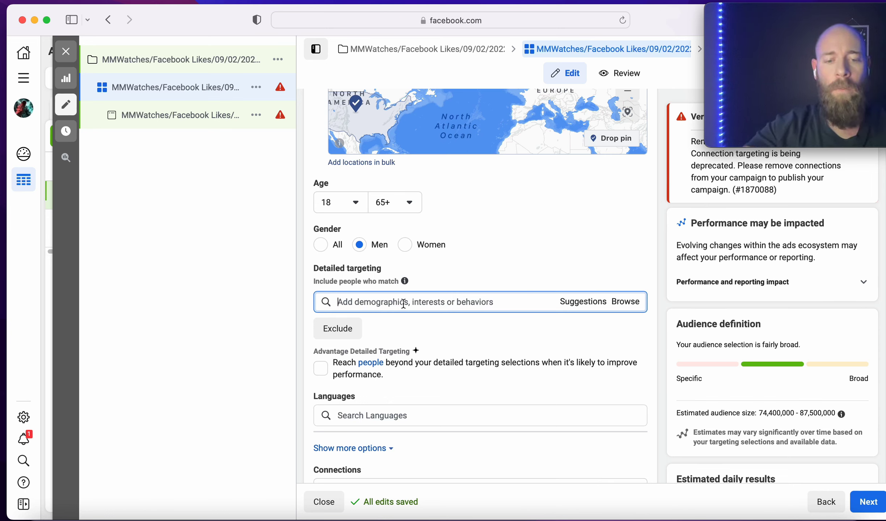
text(watches)
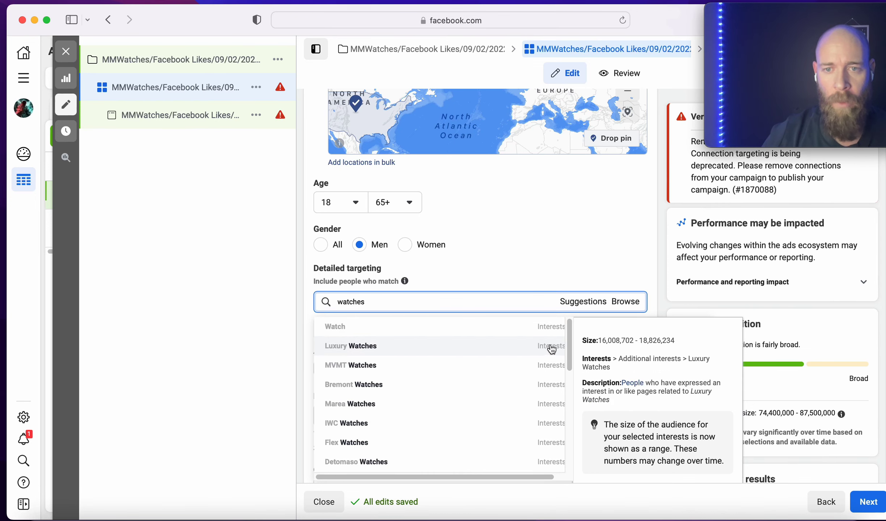
click(541, 330)
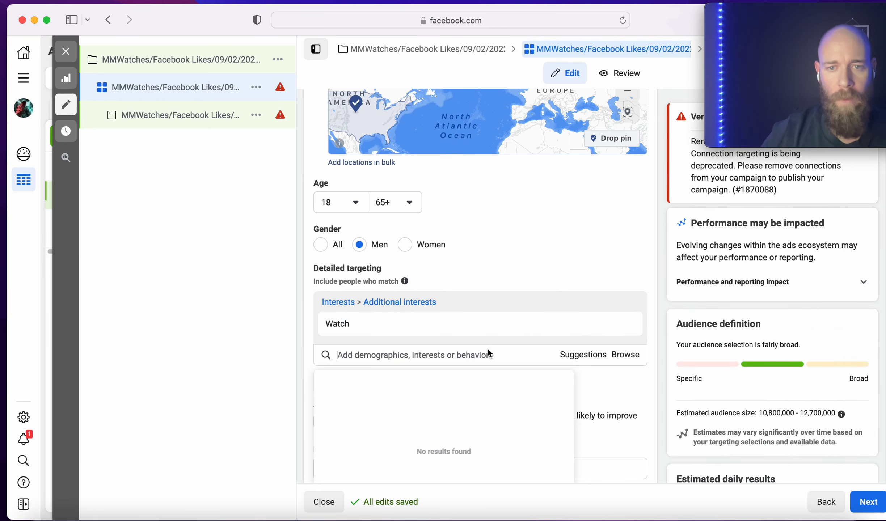
Step: Add the interest Luxury Watches to the detailed targeting by searching for "watches" again
text(watch)
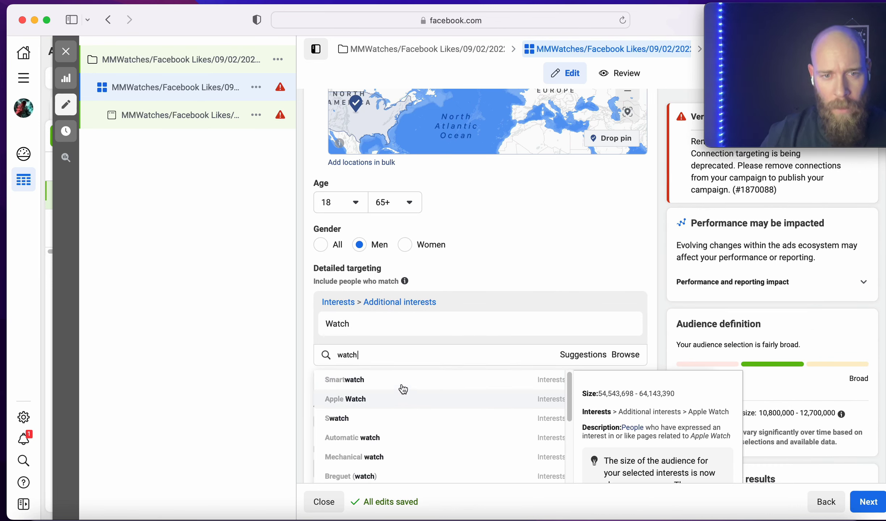
key(BackSpace)
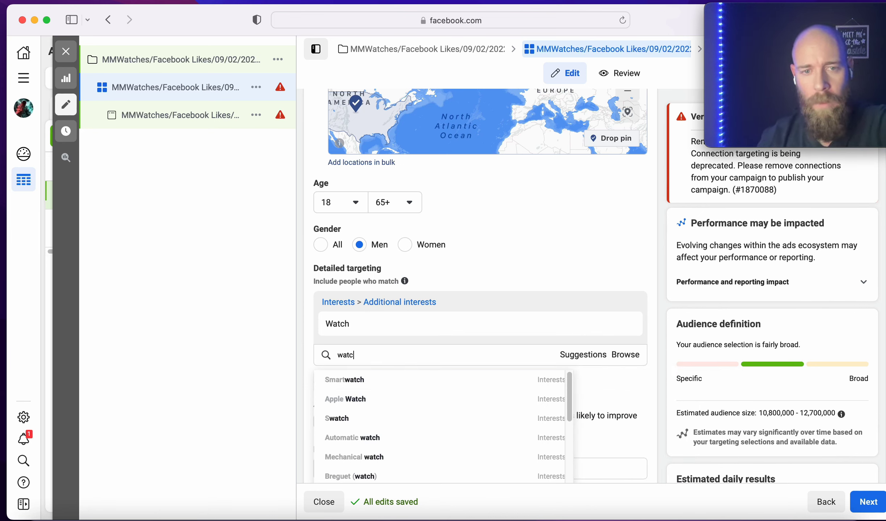
text(atches)
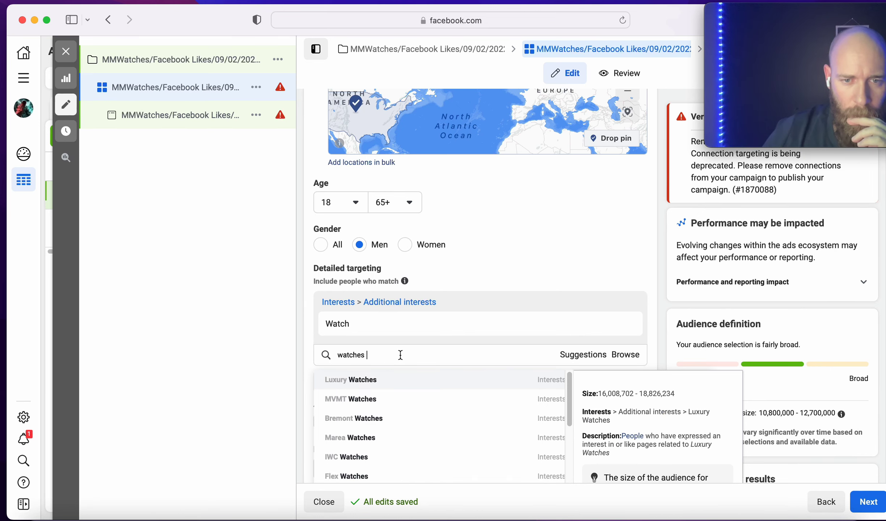
click(400, 379)
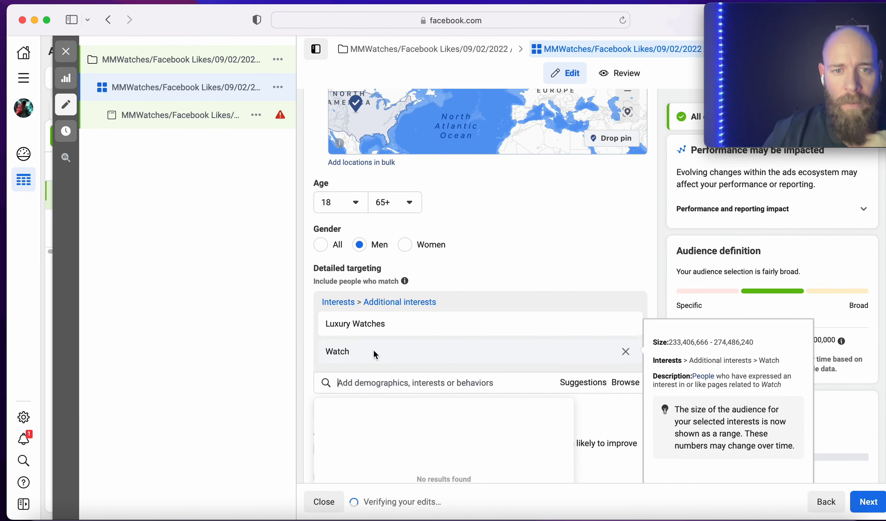
Step: Search detailed targeting for "watches" and look through the remaining watch-related interests, closing the list without adding any
text(watches)
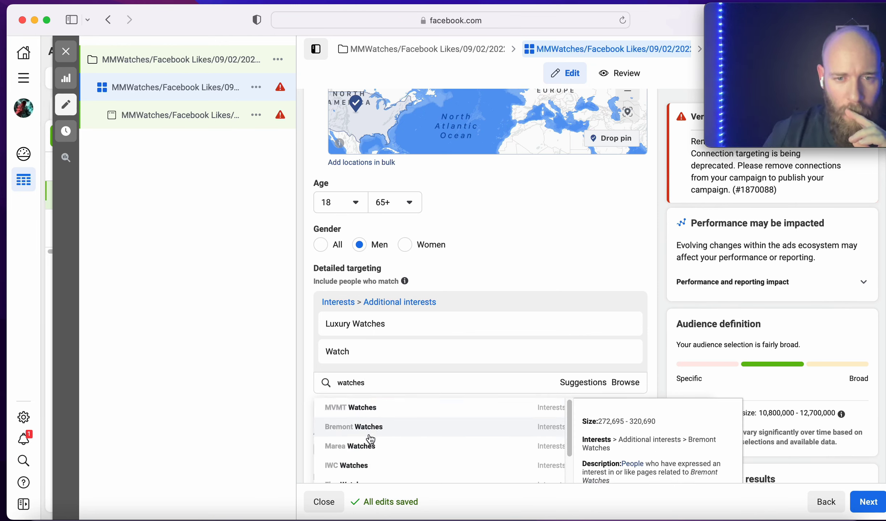
scroll(378, 446, down, 3)
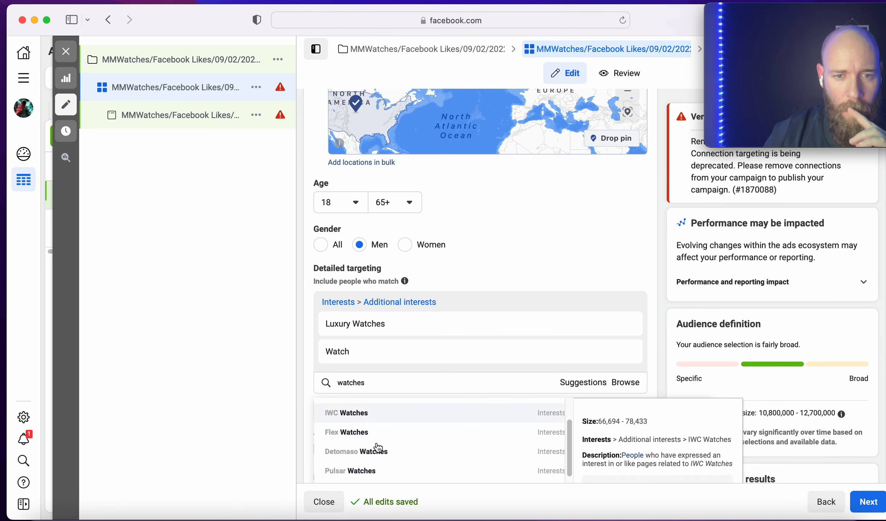
scroll(378, 451, down, 3)
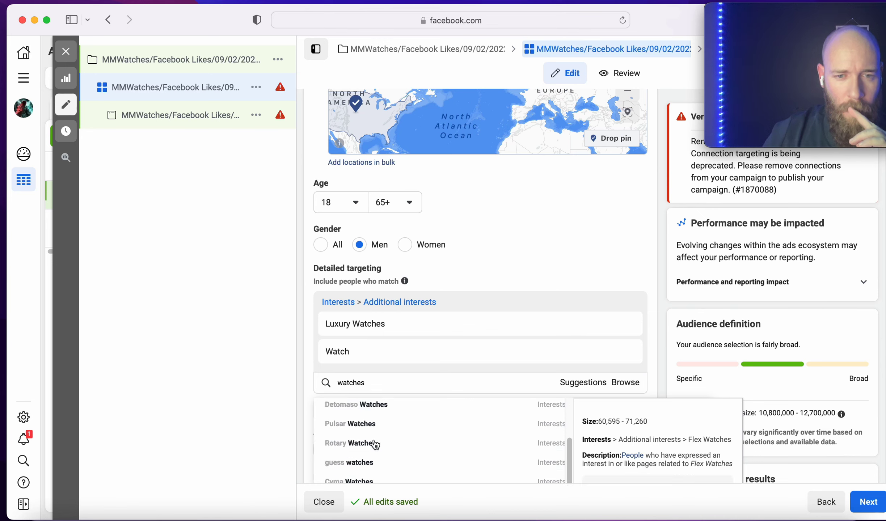
scroll(377, 448, down, 4)
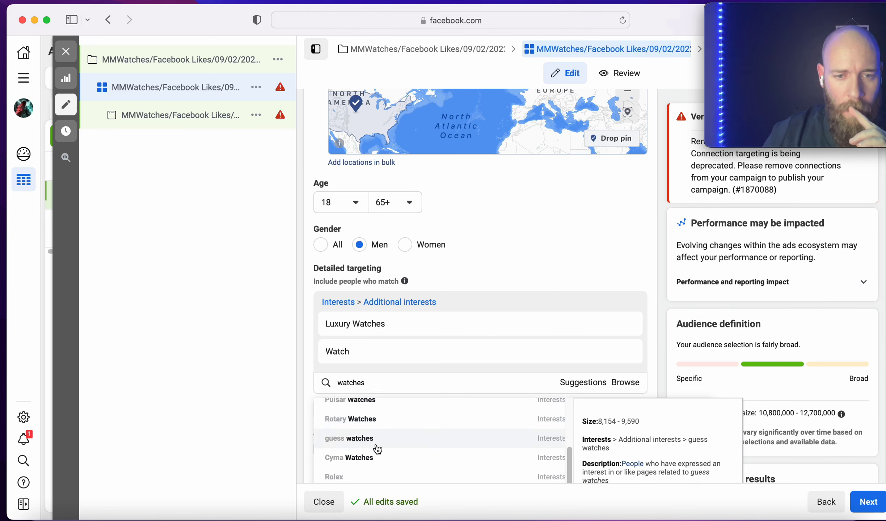
scroll(377, 450, down, 4)
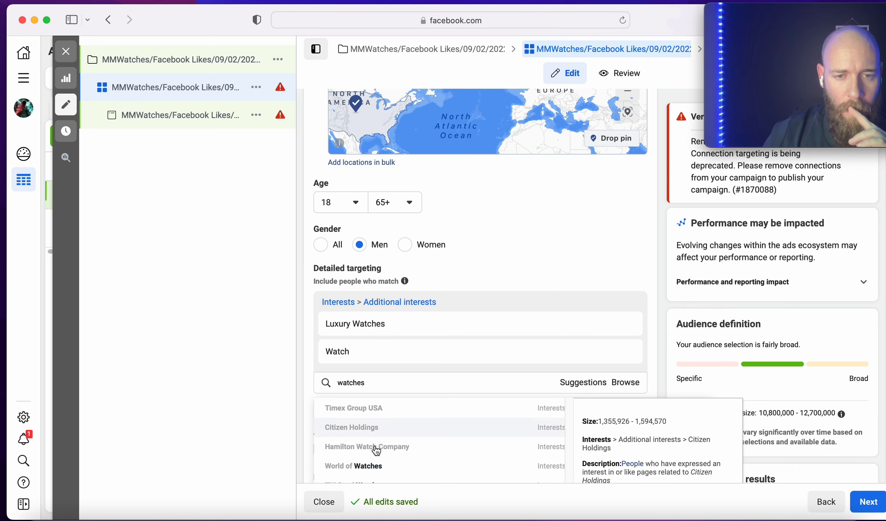
scroll(420, 398, up, 1)
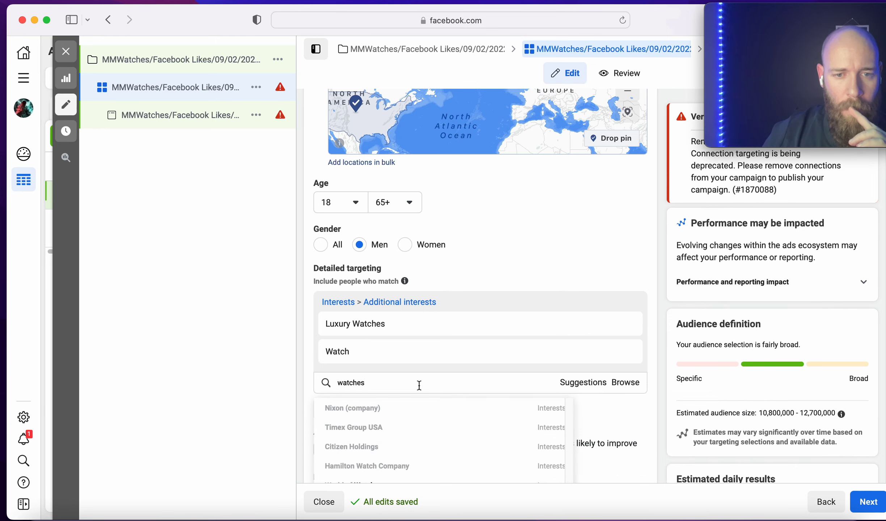
scroll(318, 402, up, 5)
click(617, 409)
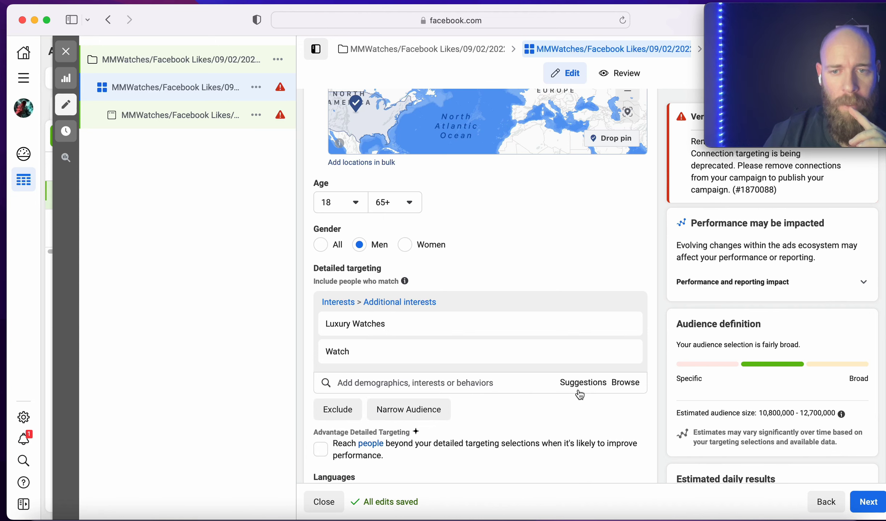
Step: Add the suggested interests Fashion accessories and Online shopping to the detailed targeting
click(578, 383)
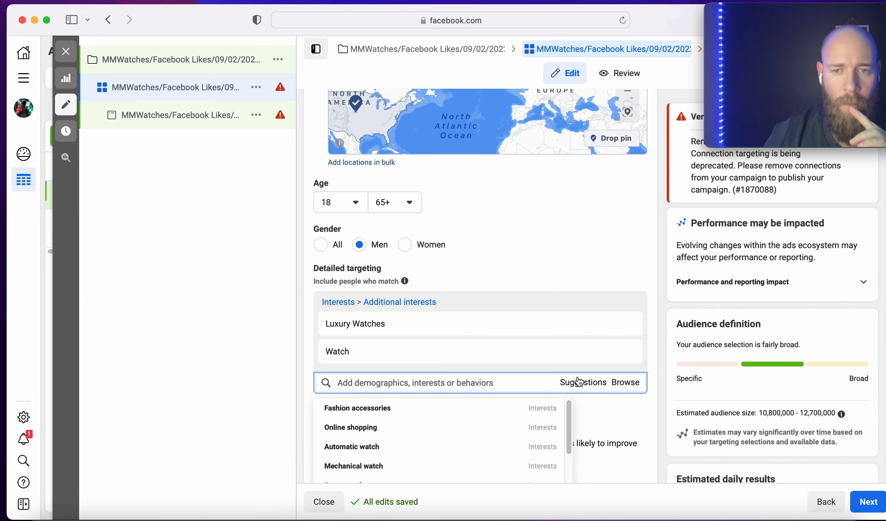
click(412, 414)
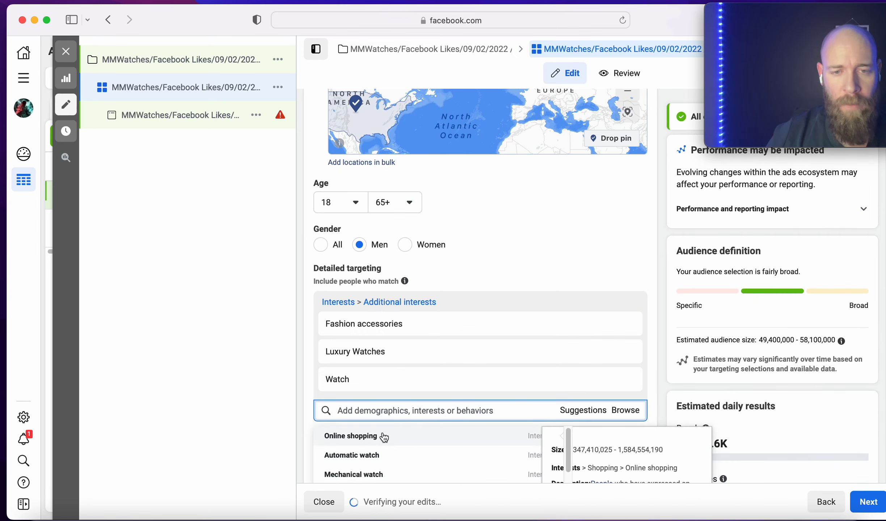
click(383, 437)
Step: Look through the suggested demographics, interests and behaviors in the detailed targeting, without adding any
scroll(546, 378, down, 1)
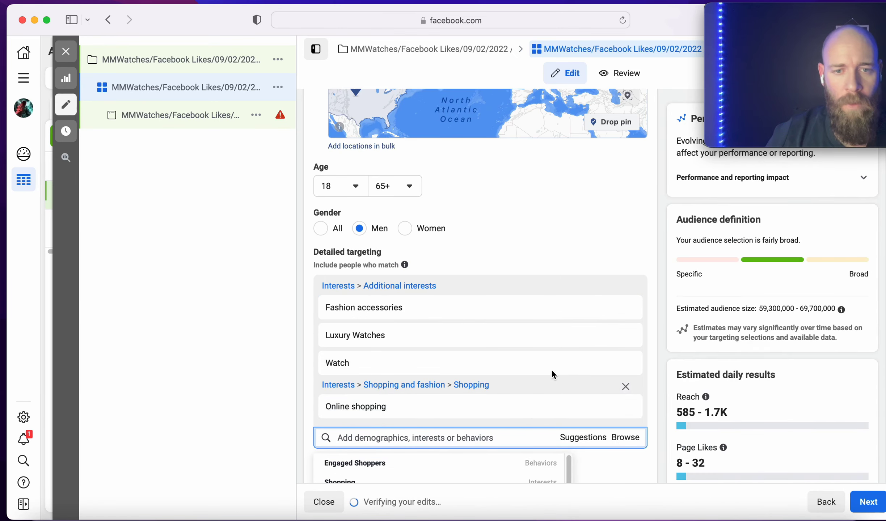
scroll(535, 382, down, 3)
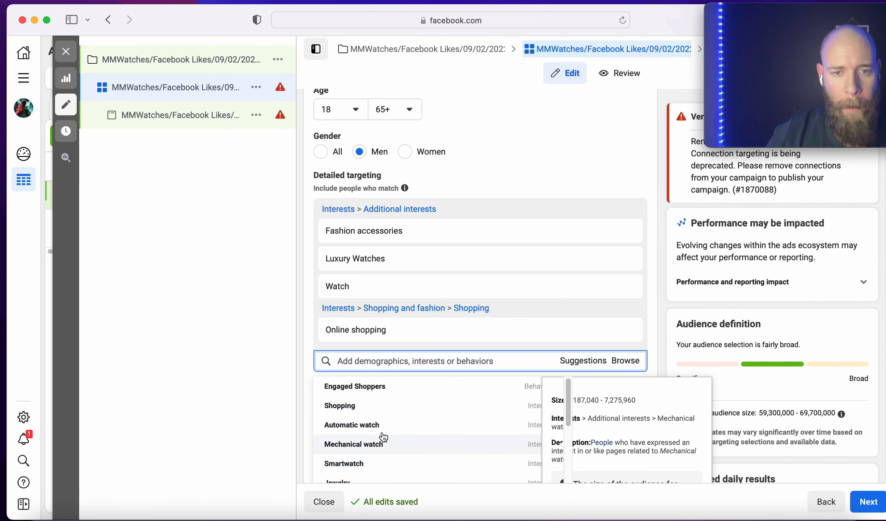
scroll(397, 428, down, 5)
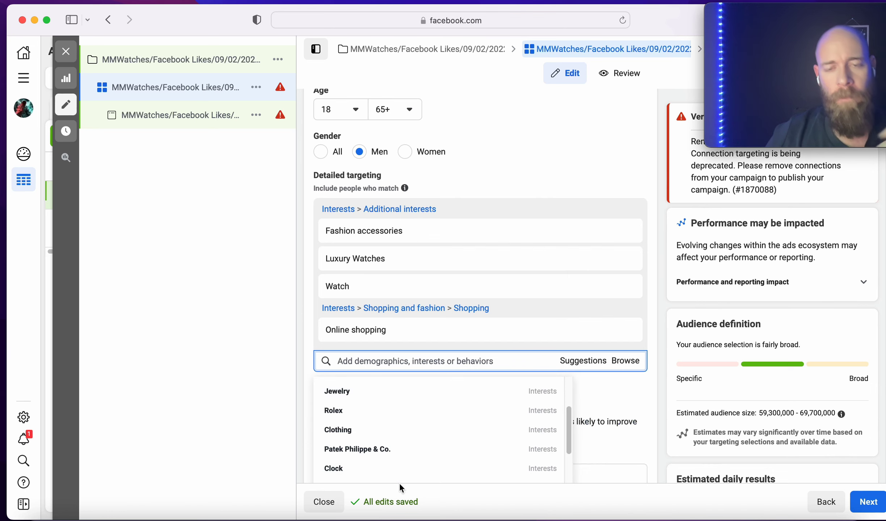
click(663, 334)
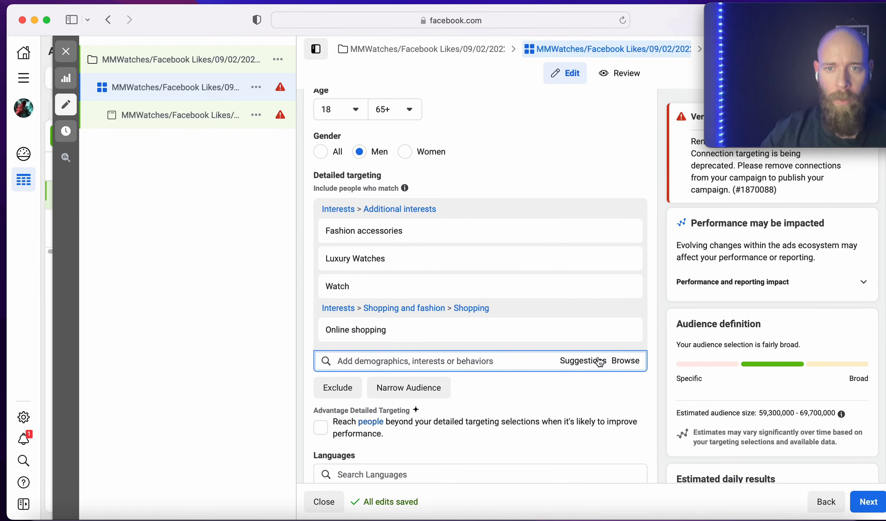
click(582, 361)
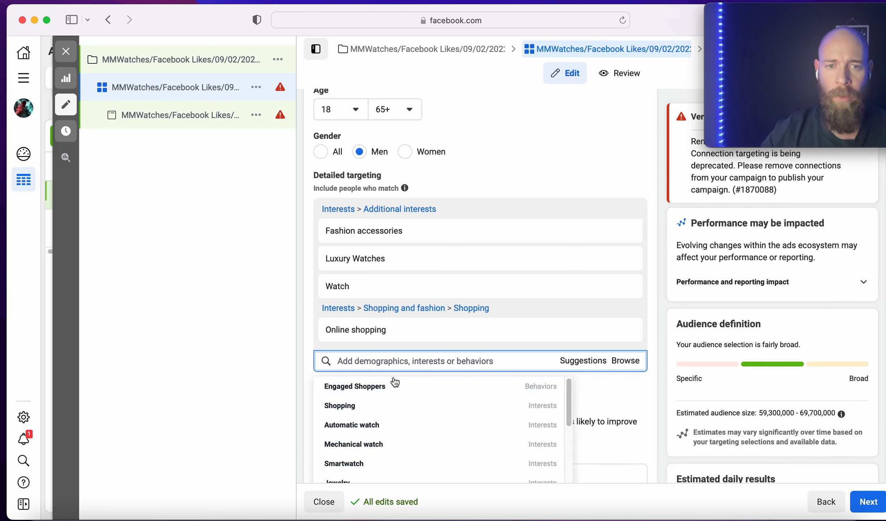
scroll(387, 403, down, 1)
scroll(389, 412, down, 5)
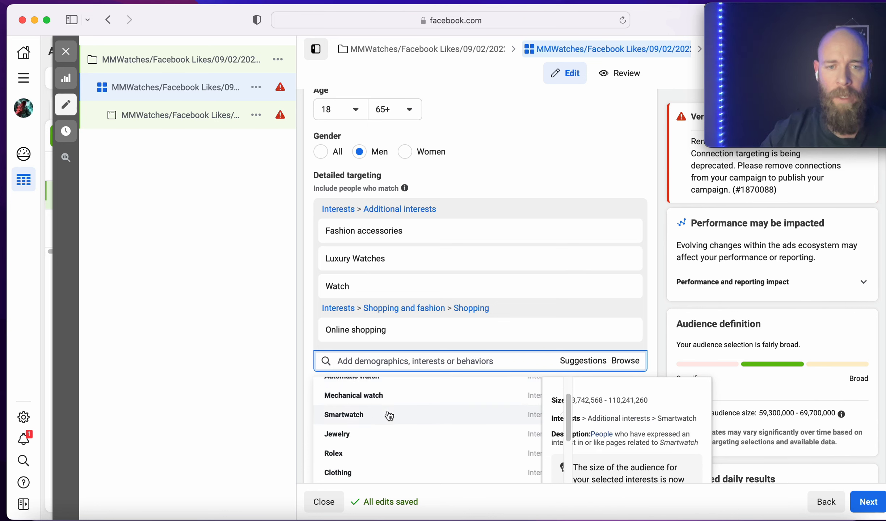
scroll(390, 417, down, 2)
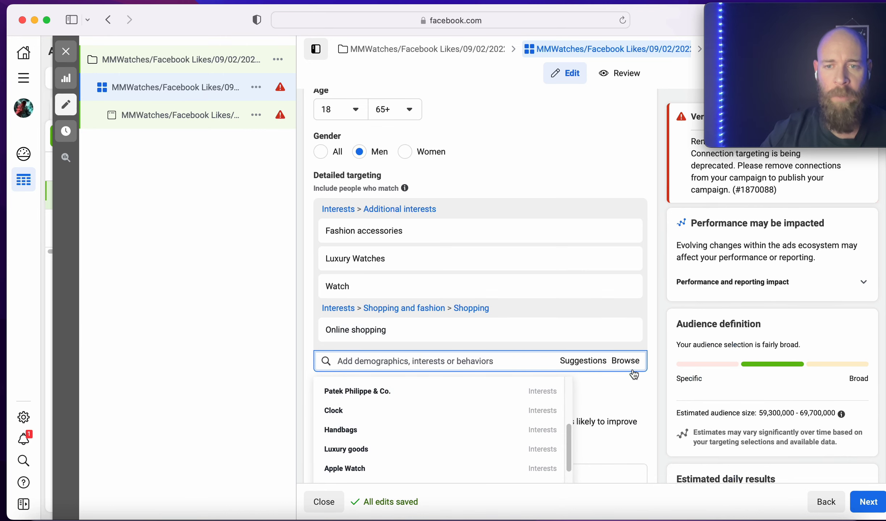
scroll(501, 394, down, 3)
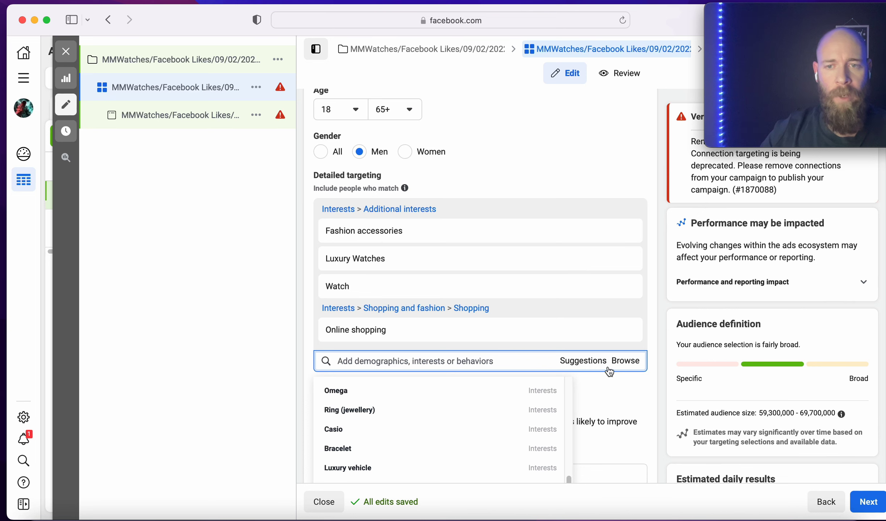
Step: Browse the Demographics and Interests categories of the detailed targeting, then close the category list
click(618, 361)
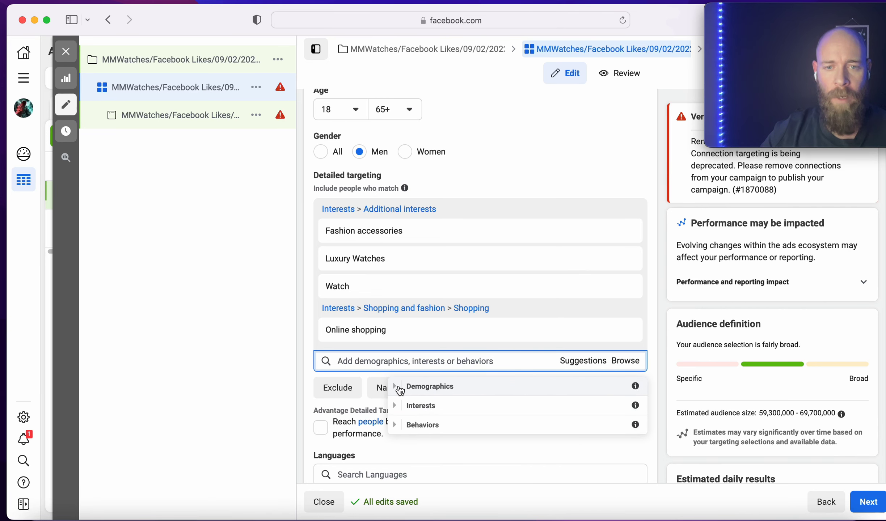
click(400, 388)
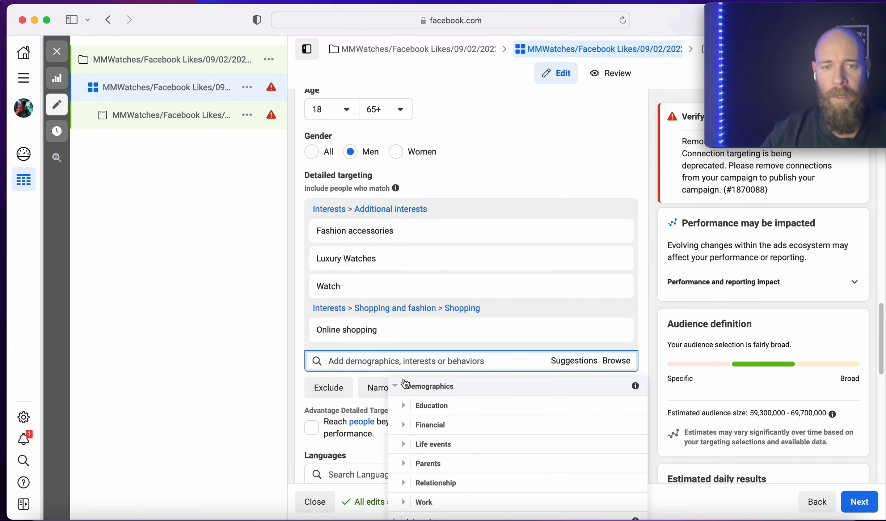
click(398, 389)
click(391, 405)
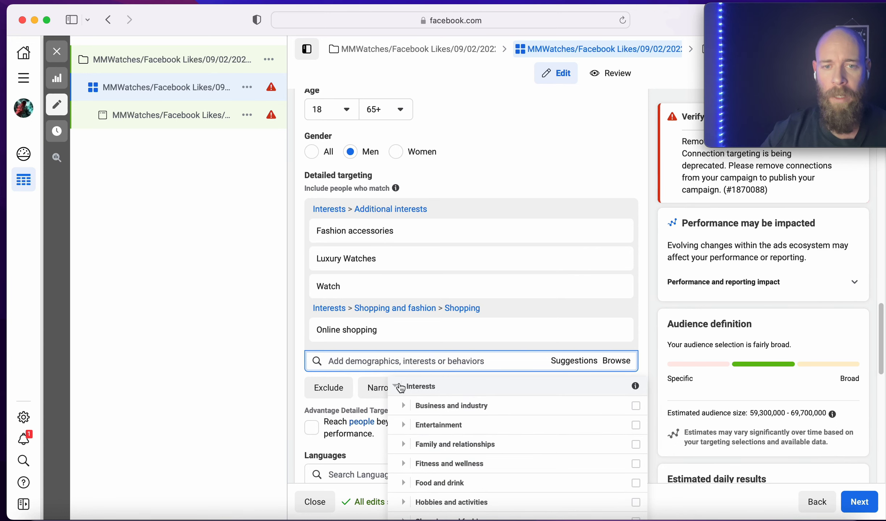
click(396, 386)
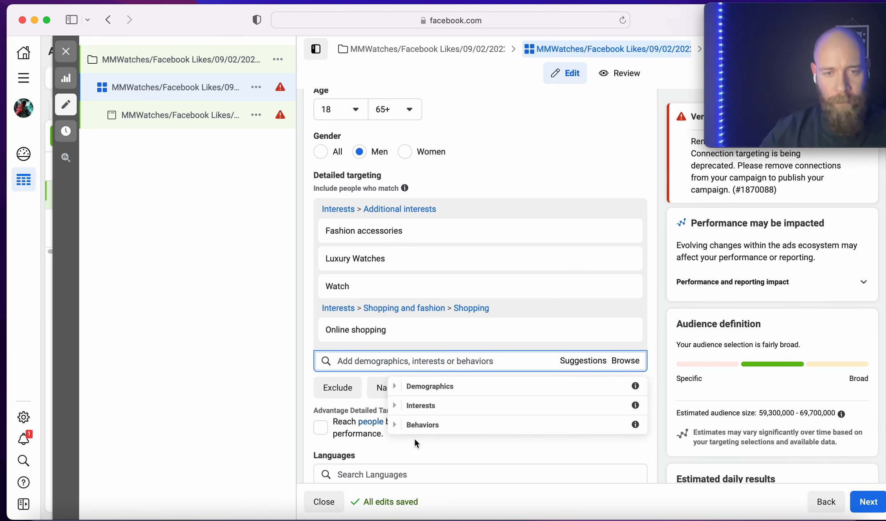
click(401, 459)
Step: Add Spanish (All) to the audience languages by searching for "Spa", and remove it again
mouse_move(455, 341)
scroll(453, 339, down, 4)
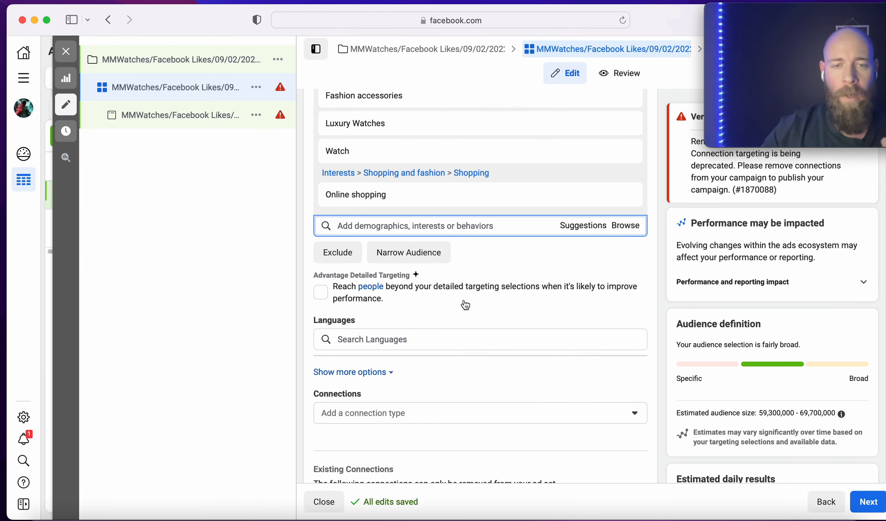
scroll(463, 302, down, 2)
scroll(463, 303, down, 5)
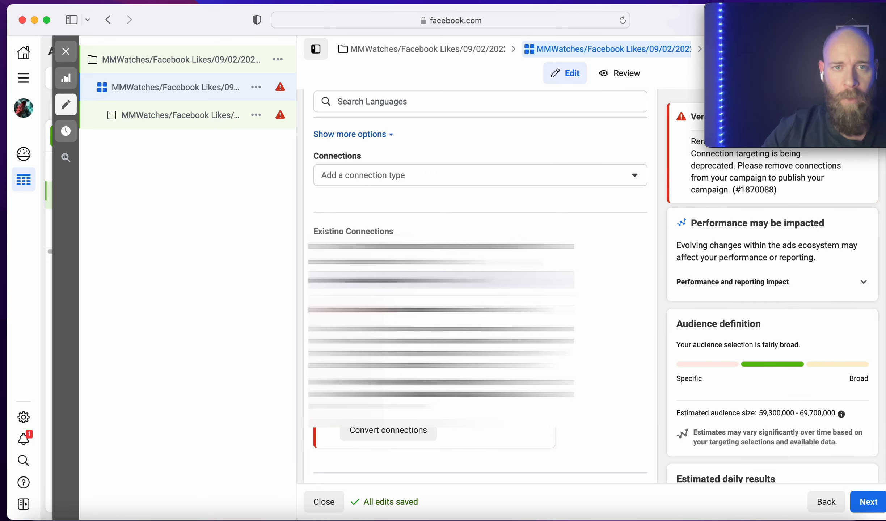
scroll(464, 302, up, 1)
scroll(477, 242, up, 1)
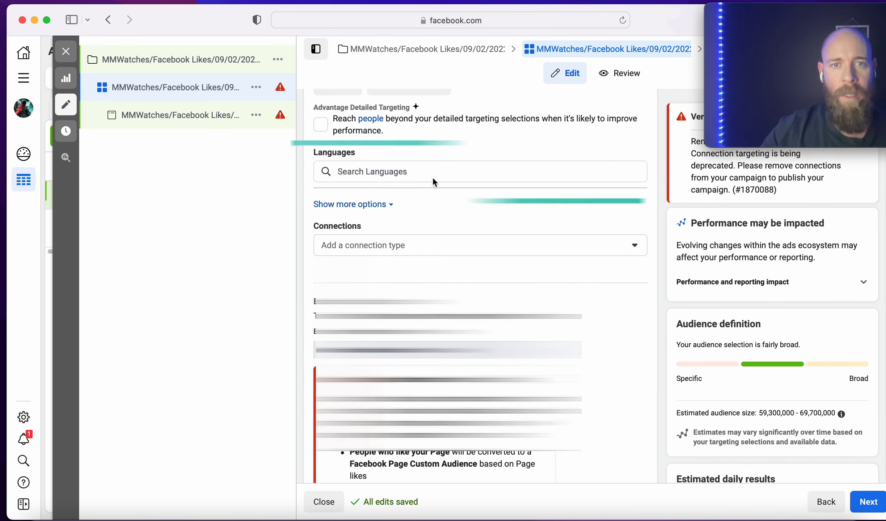
scroll(417, 175, up, 1)
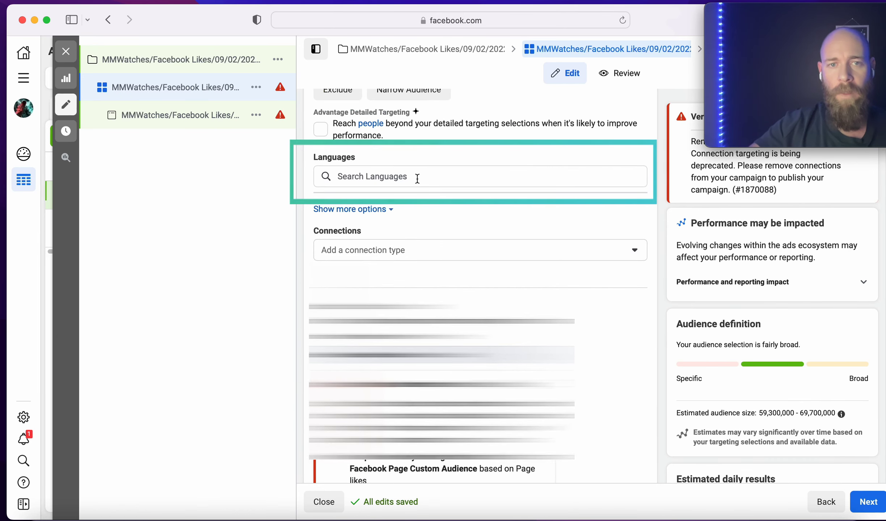
mouse_move(389, 164)
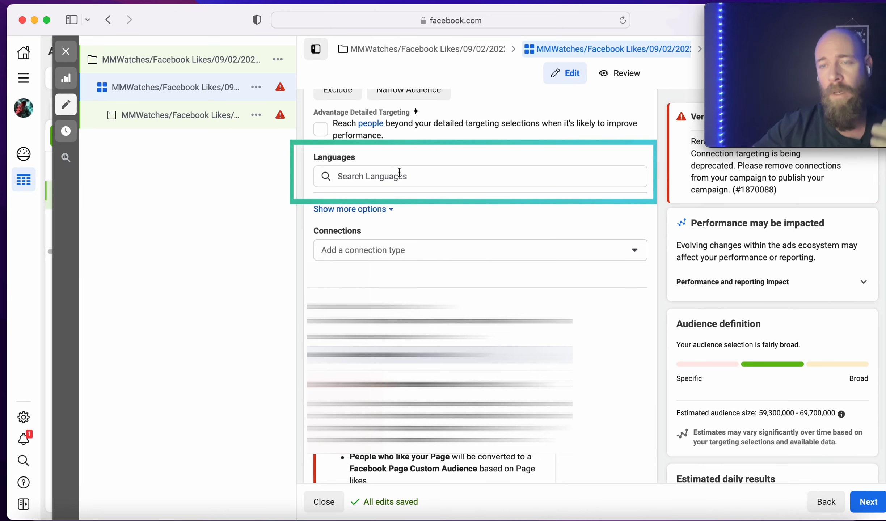
click(432, 172)
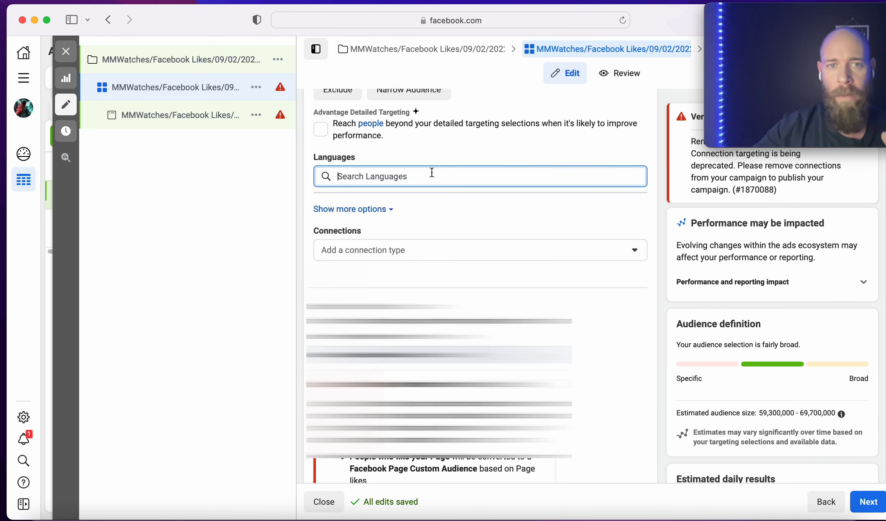
text(Spa)
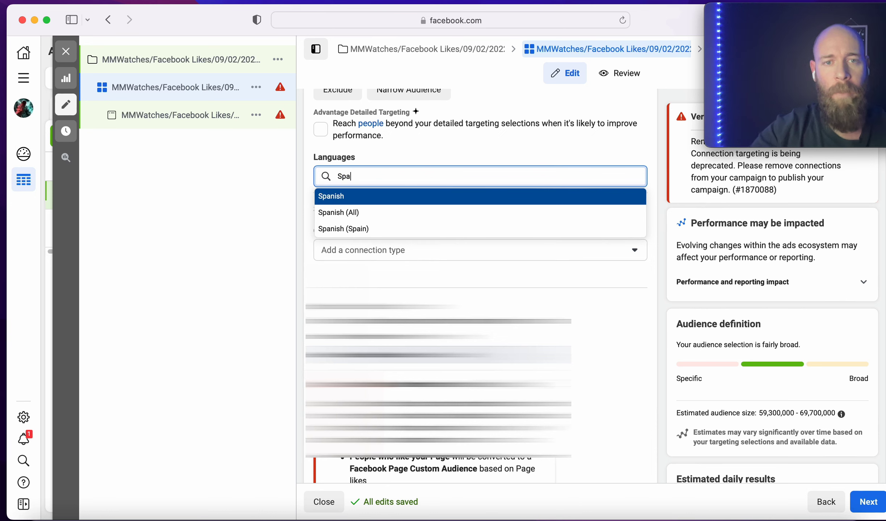
click(353, 215)
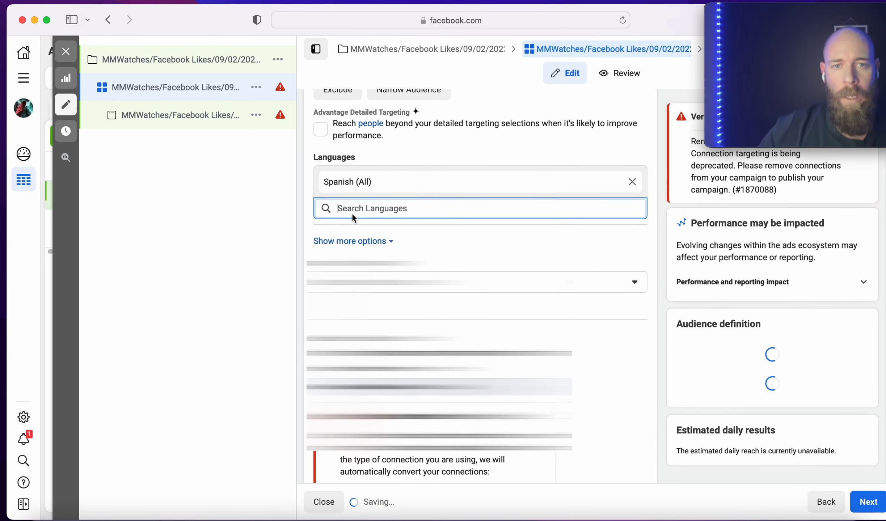
click(633, 183)
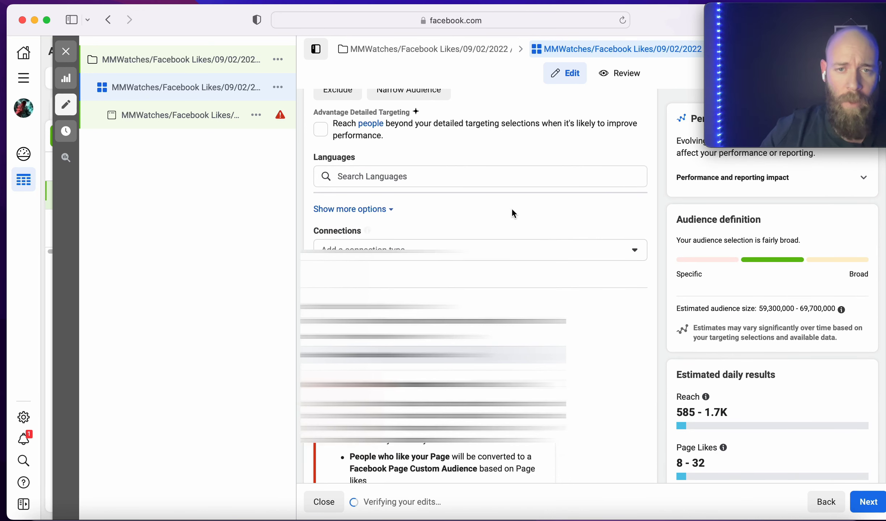
Step: Convert the ad set's existing connections into new audiences
scroll(474, 289, down, 3)
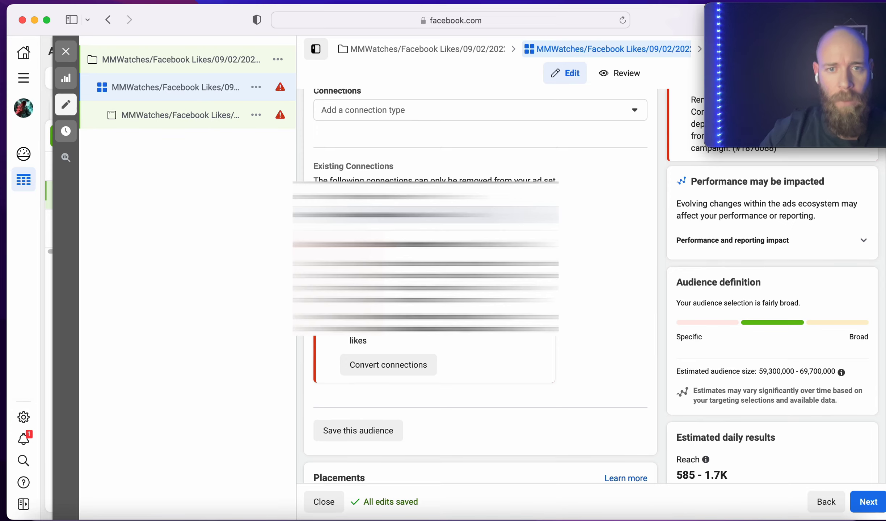
click(413, 362)
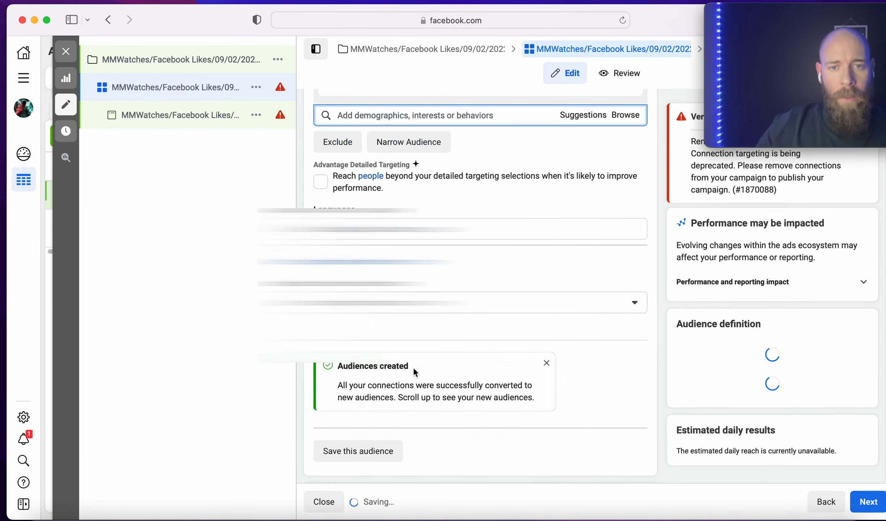
scroll(474, 215, up, 10)
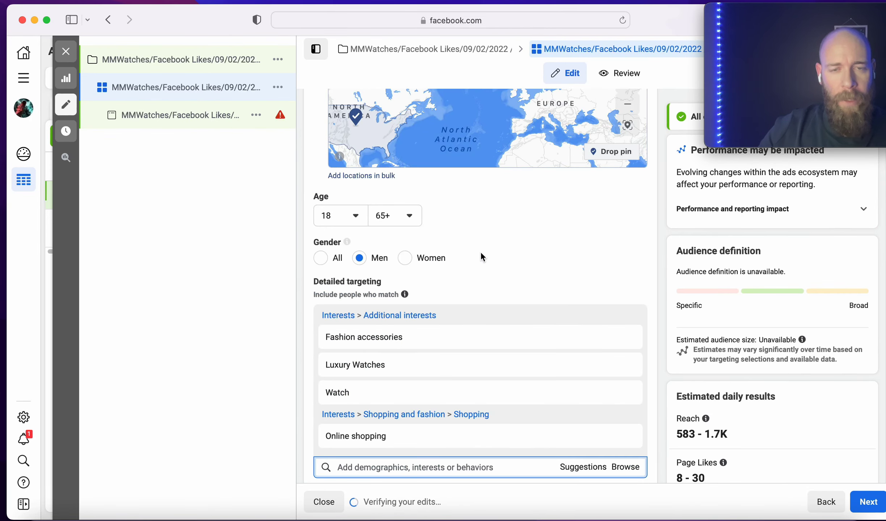
Step: Switch the ad set to manual placements and deselect the Search placement
scroll(482, 258, down, 12)
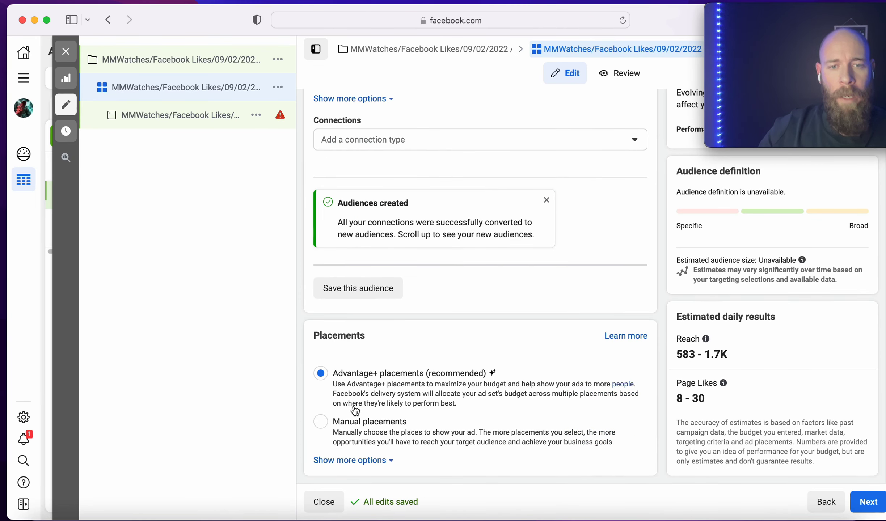
click(320, 424)
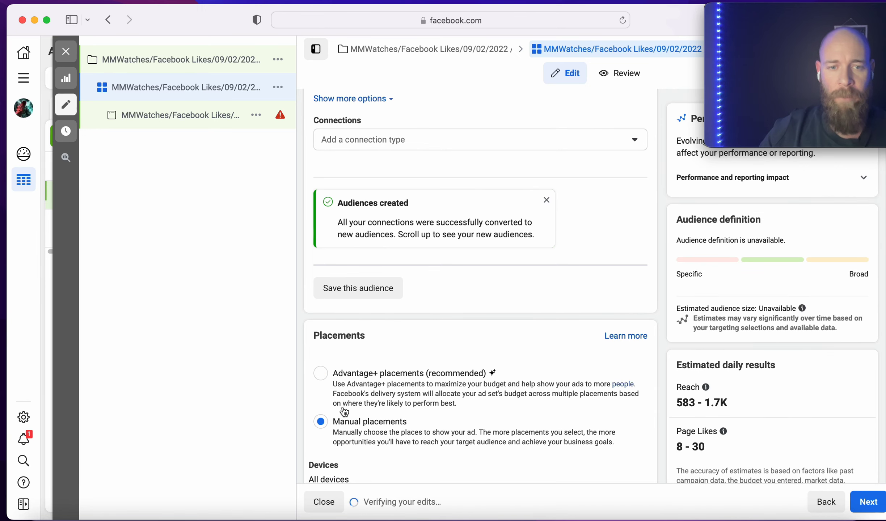
scroll(475, 343, down, 10)
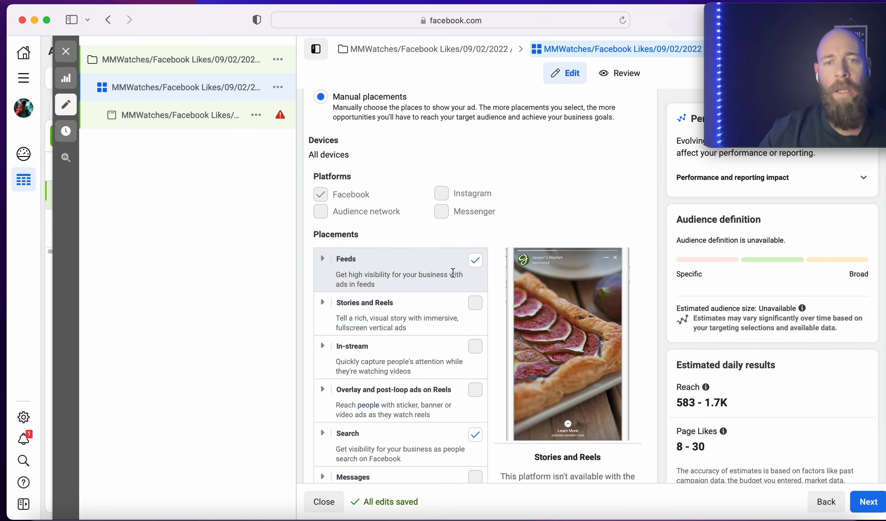
scroll(471, 376, down, 1)
click(474, 421)
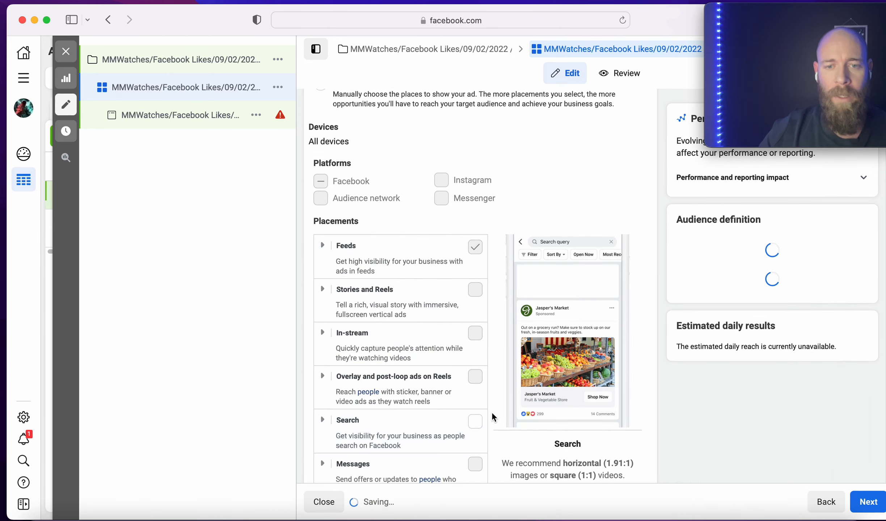
Step: Expand the Feeds placements and deselect Facebook Marketplace and Facebook video feeds
scroll(491, 411, down, 5)
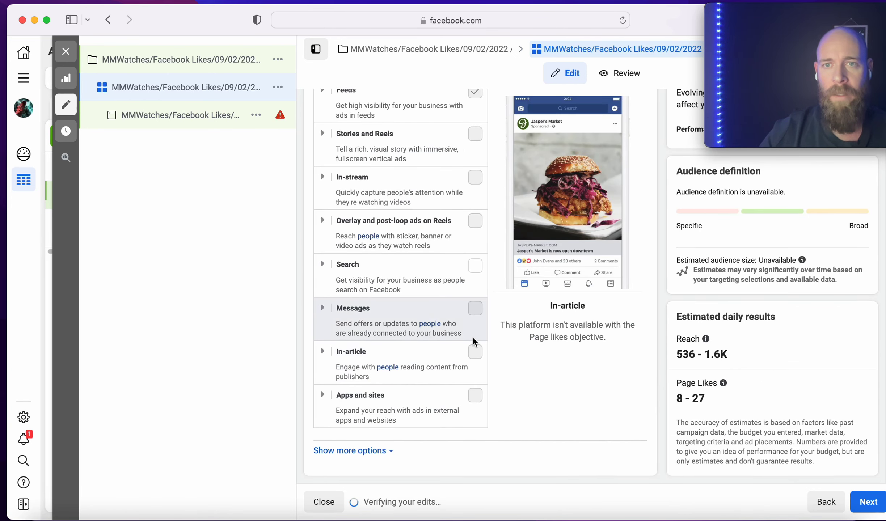
scroll(472, 336, up, 6)
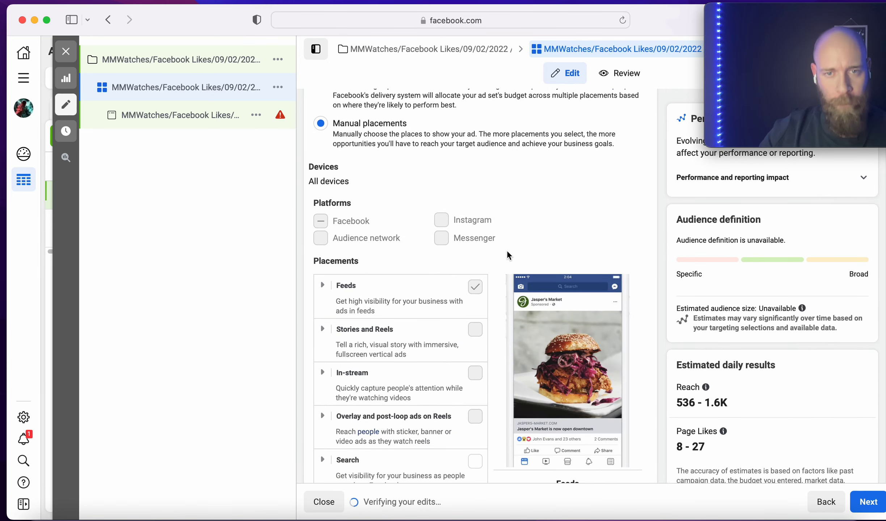
scroll(506, 250, down, 4)
scroll(504, 258, down, 2)
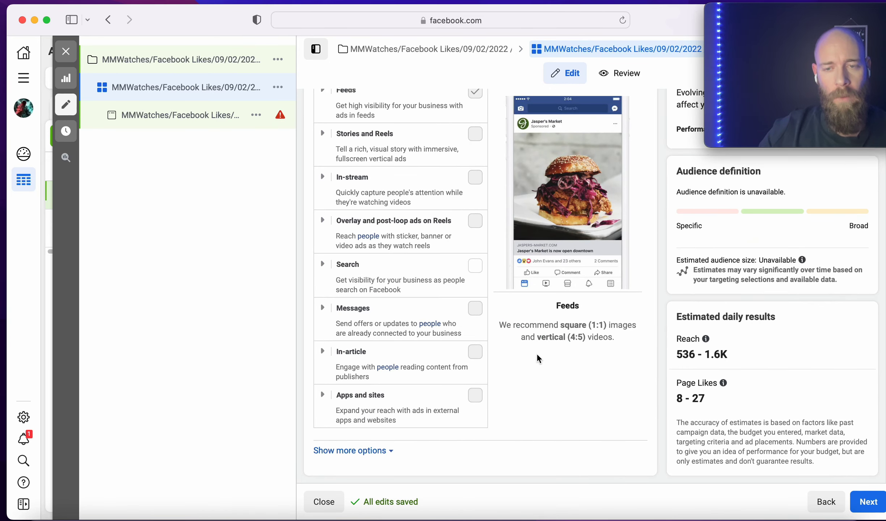
scroll(536, 387, up, 12)
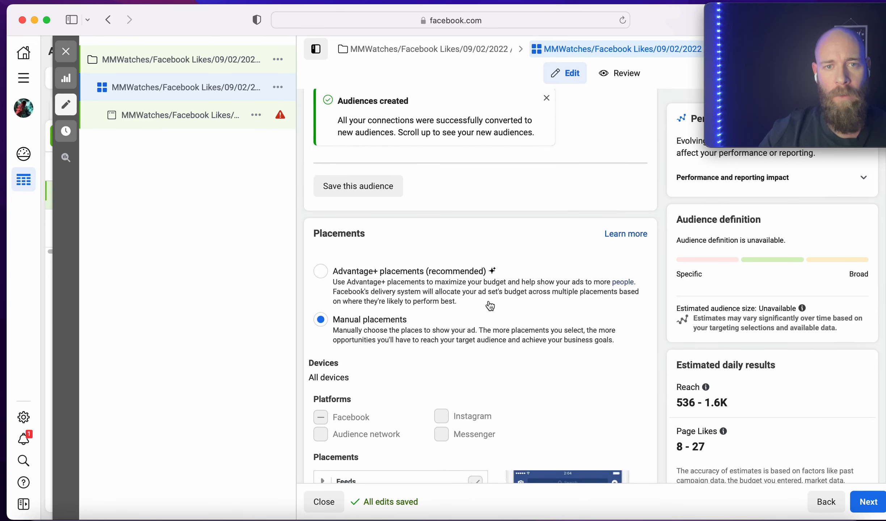
scroll(525, 308, down, 7)
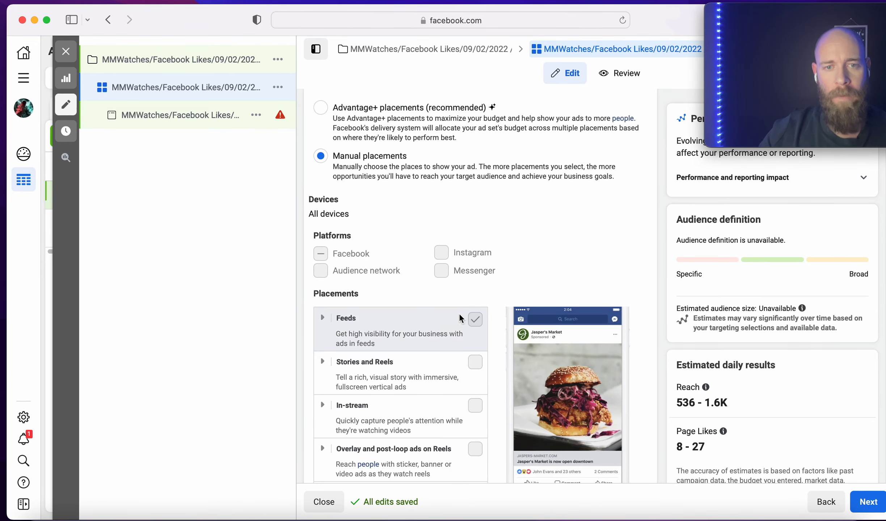
click(322, 317)
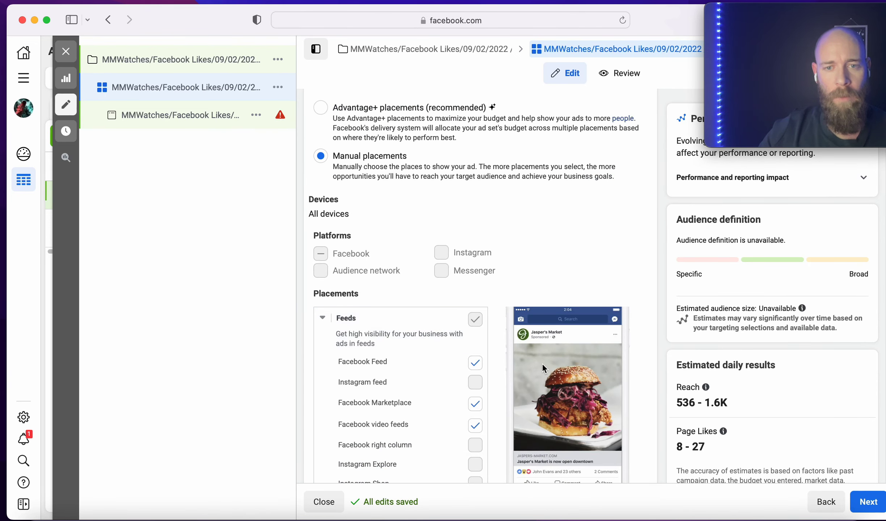
scroll(507, 430, down, 1)
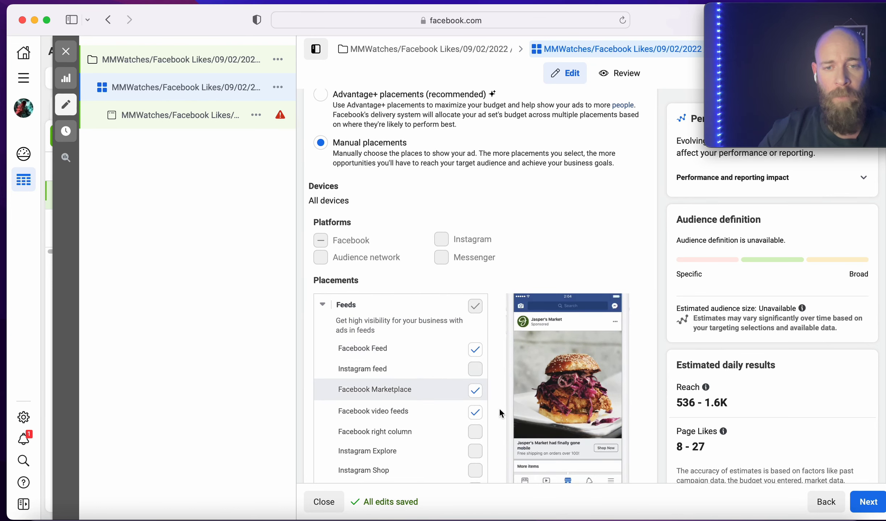
click(476, 391)
click(475, 412)
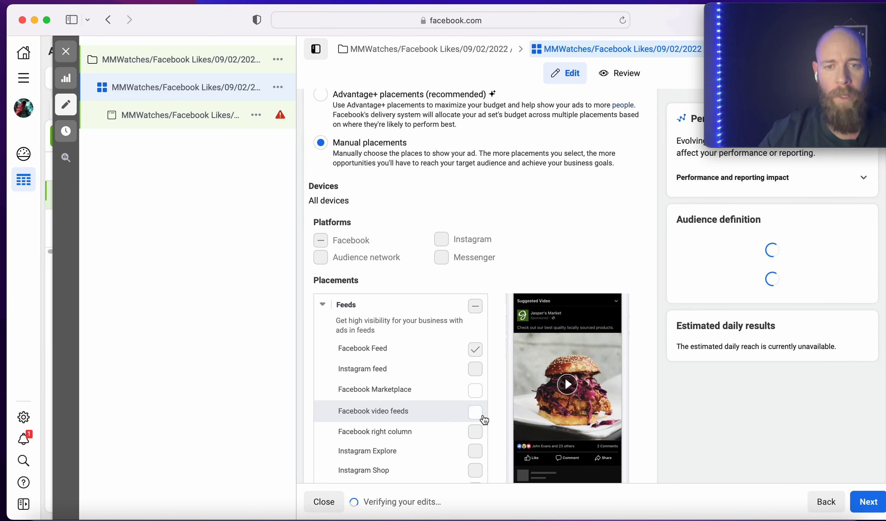
Step: Review the remaining placements and the estimated daily results, and continue to the ad-level settings
scroll(560, 347, down, 10)
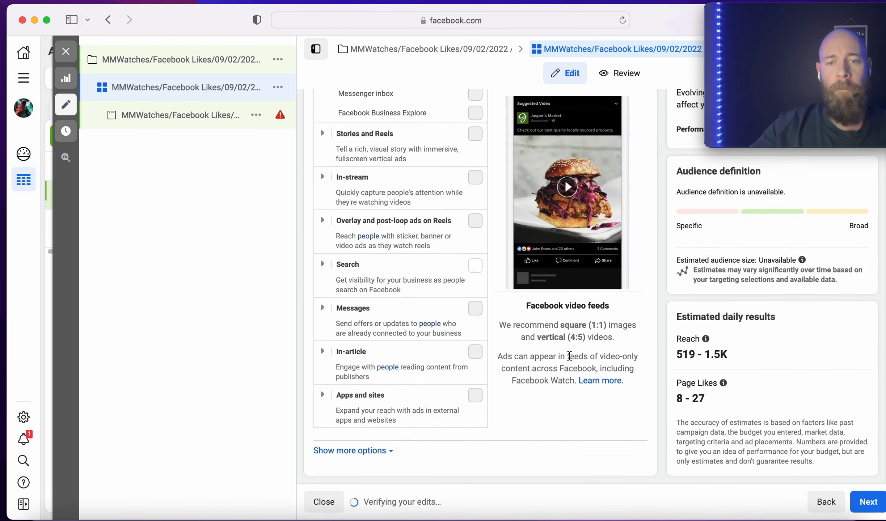
scroll(663, 348, up, 10)
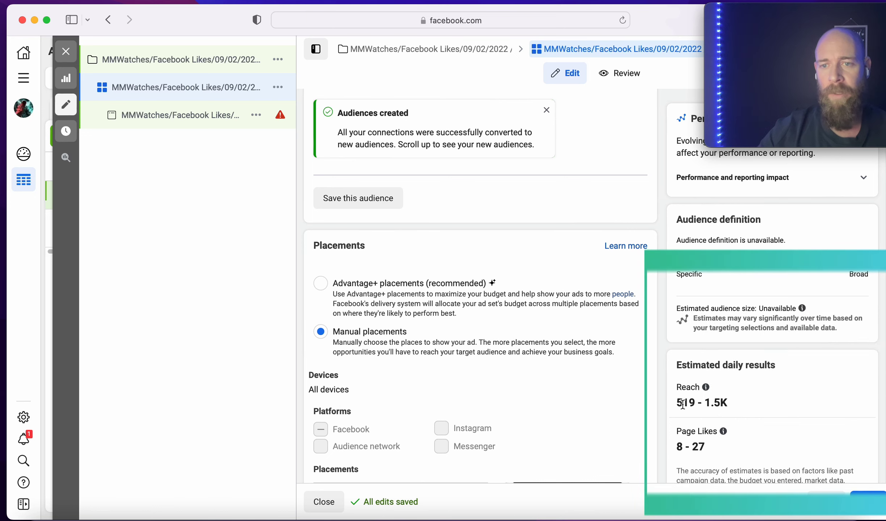
mouse_move(722, 431)
scroll(626, 322, down, 5)
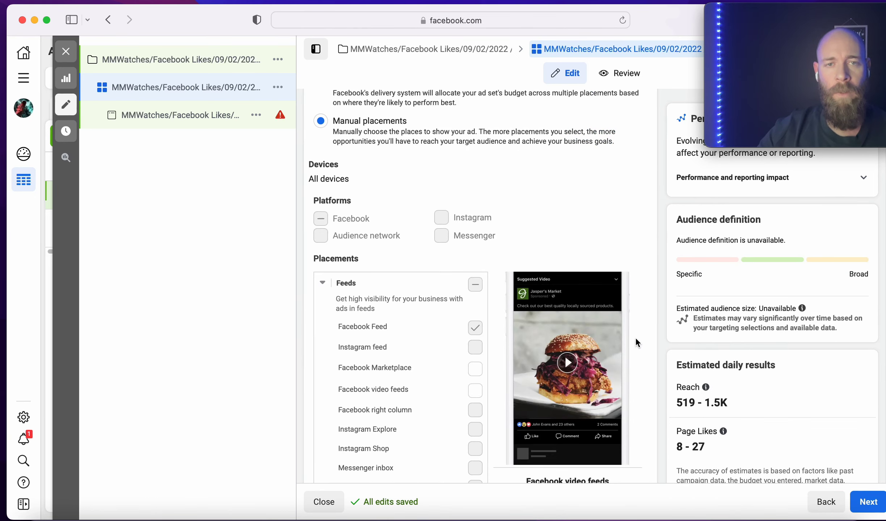
scroll(636, 339, down, 3)
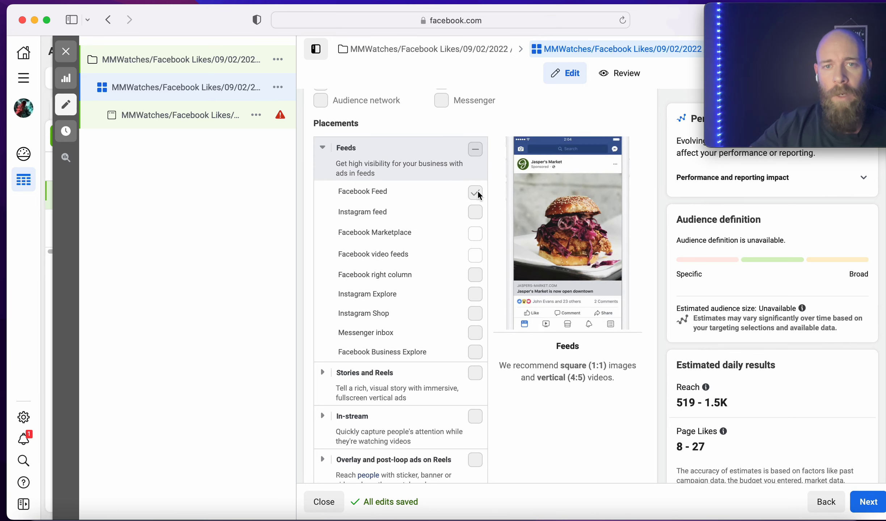
click(868, 502)
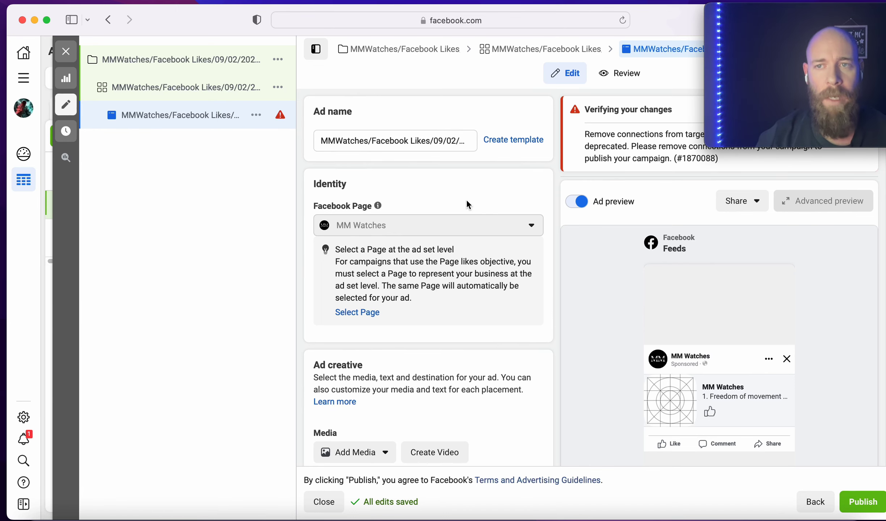
Step: Look over the ad's identity and creative settings and turn off Website Events tracking
scroll(454, 242, down, 2)
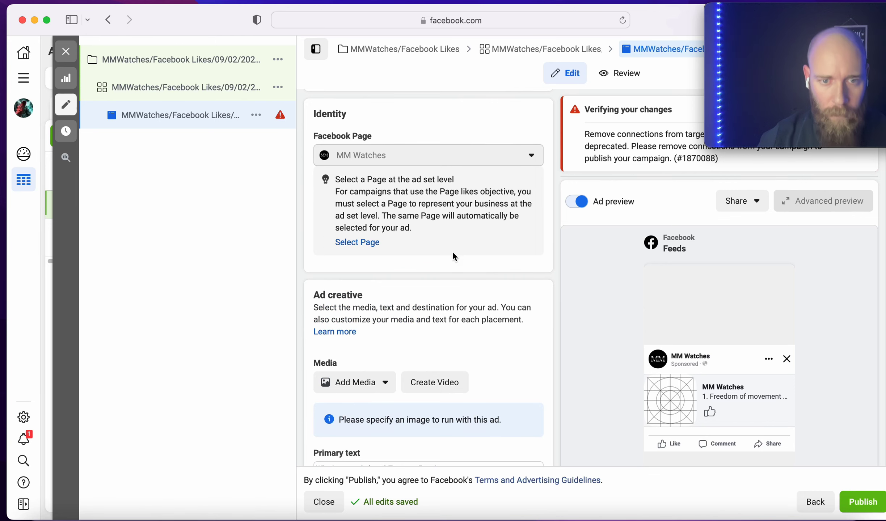
scroll(452, 252, up, 2)
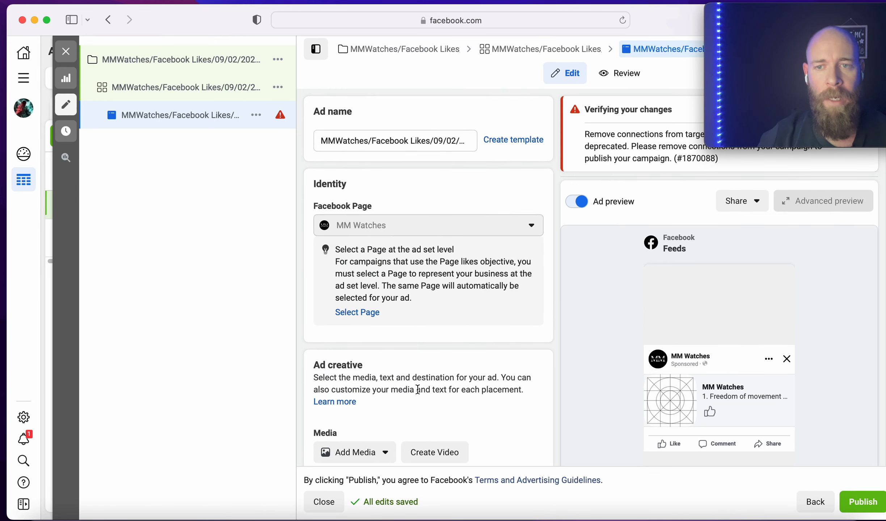
scroll(458, 342, down, 2)
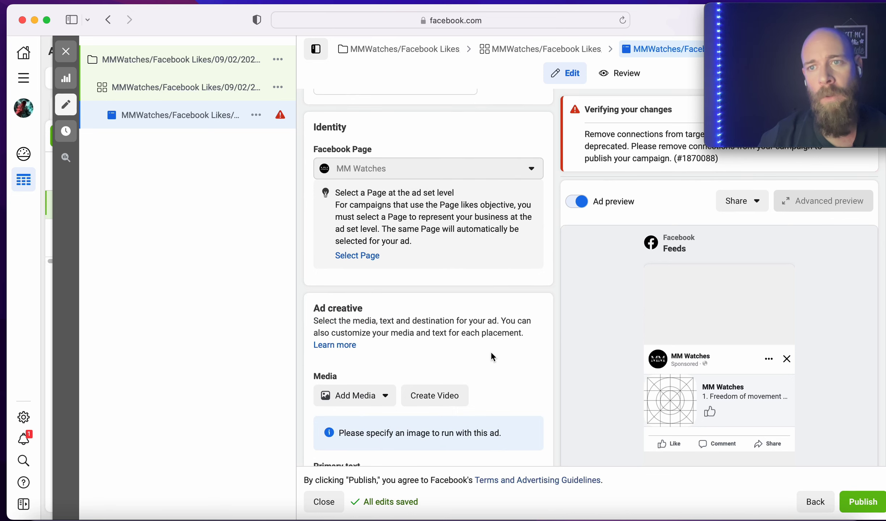
scroll(491, 356, down, 5)
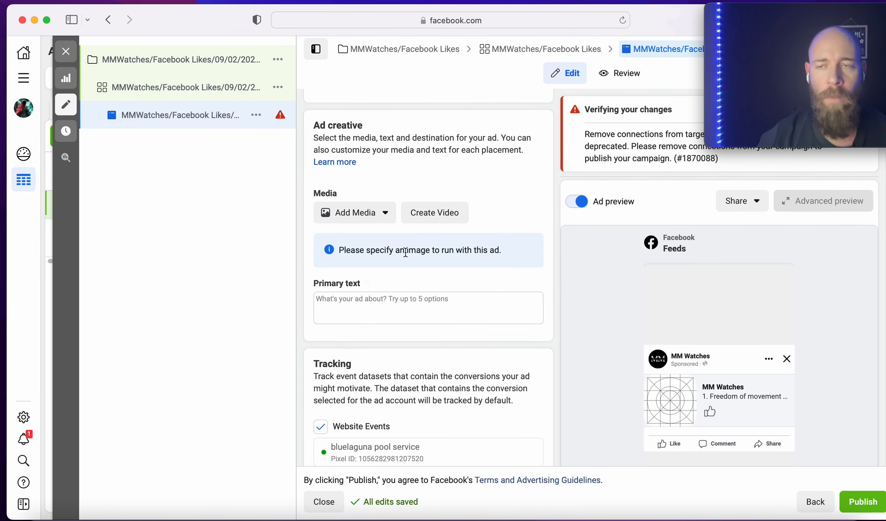
scroll(434, 308, down, 2)
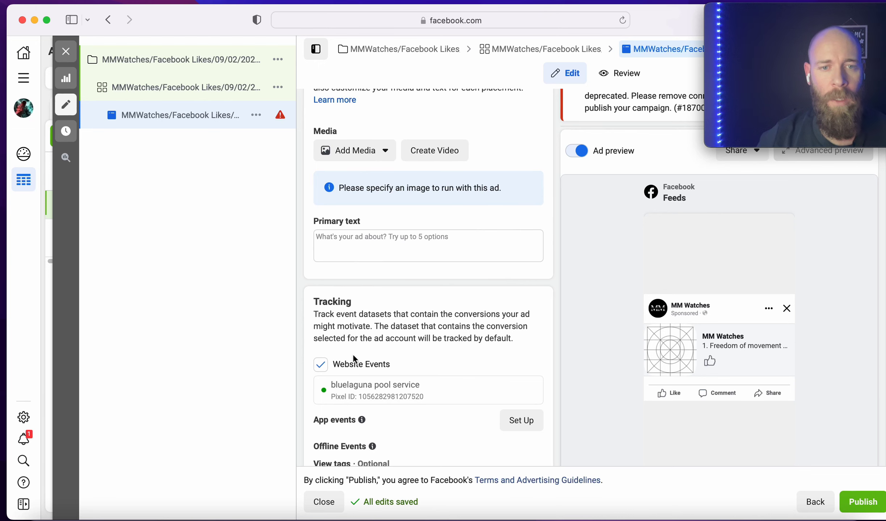
click(325, 366)
Step: Upload the Gold & Beige Monogram image with the MM logo as the ad's media, keeping the Original crop for Feeds
scroll(397, 324, up, 8)
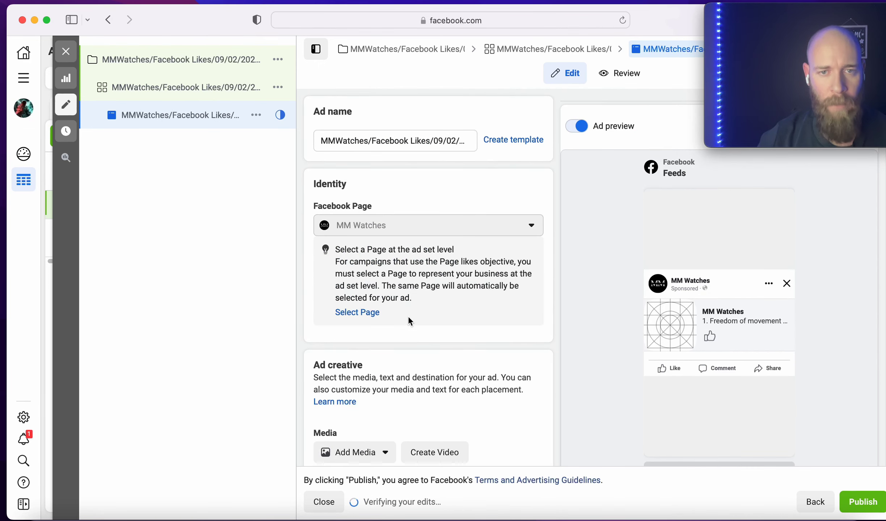
scroll(389, 257, down, 9)
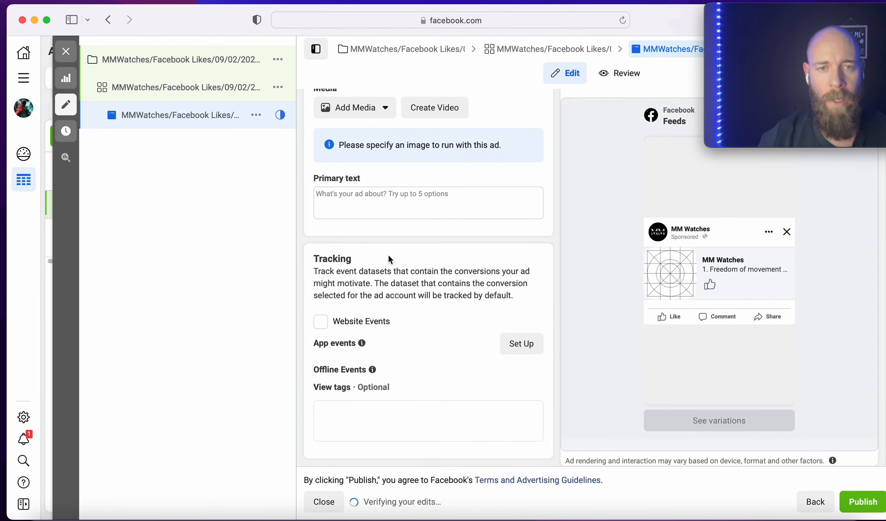
scroll(347, 217, up, 3)
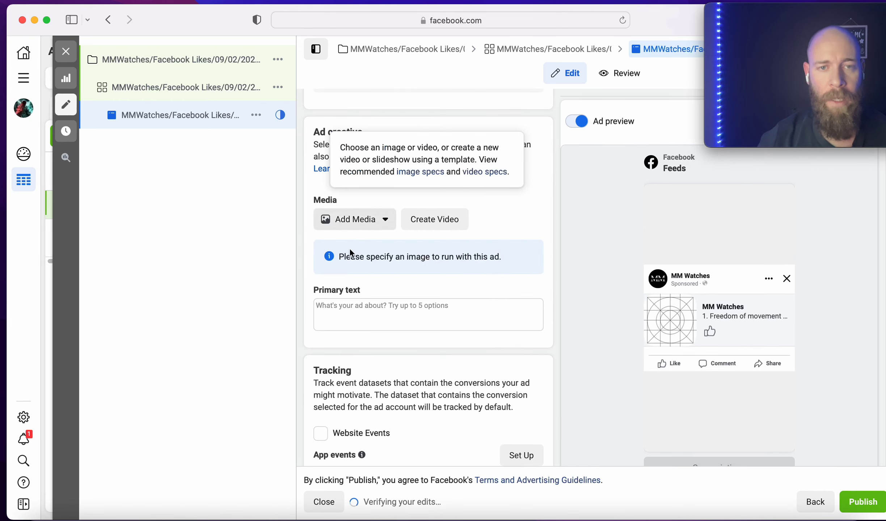
click(353, 227)
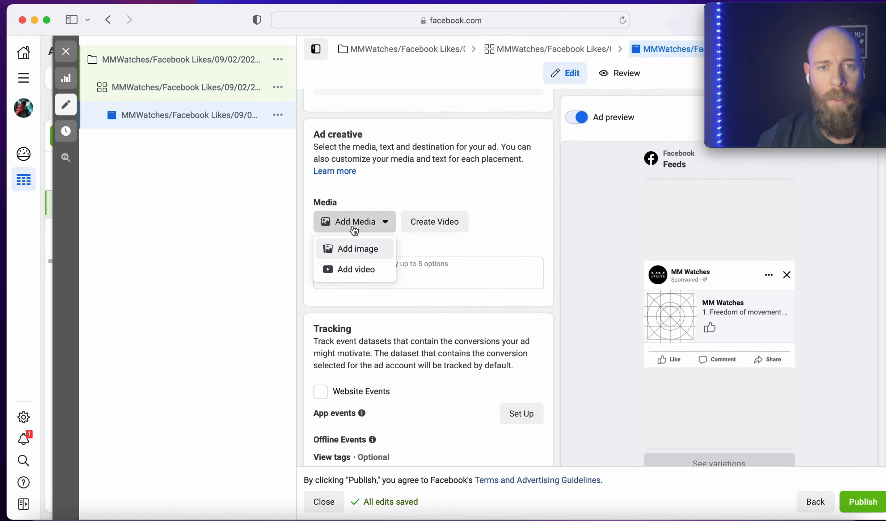
click(363, 259)
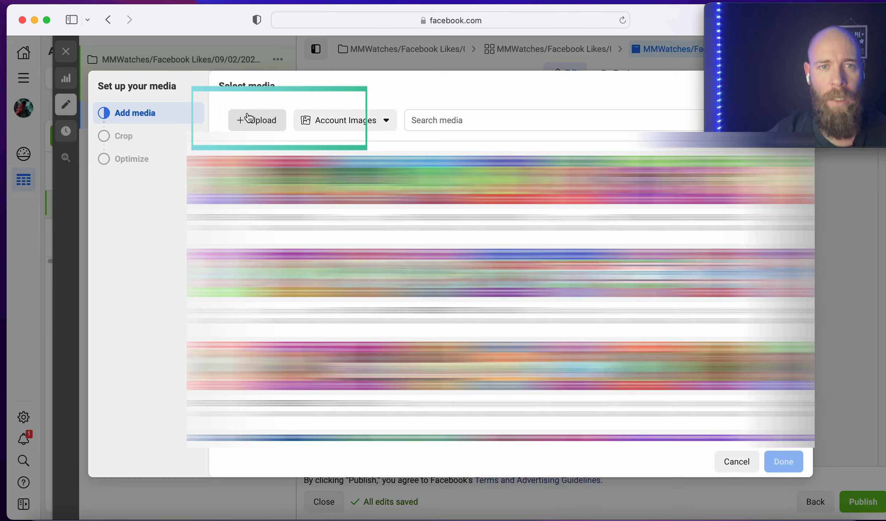
click(252, 121)
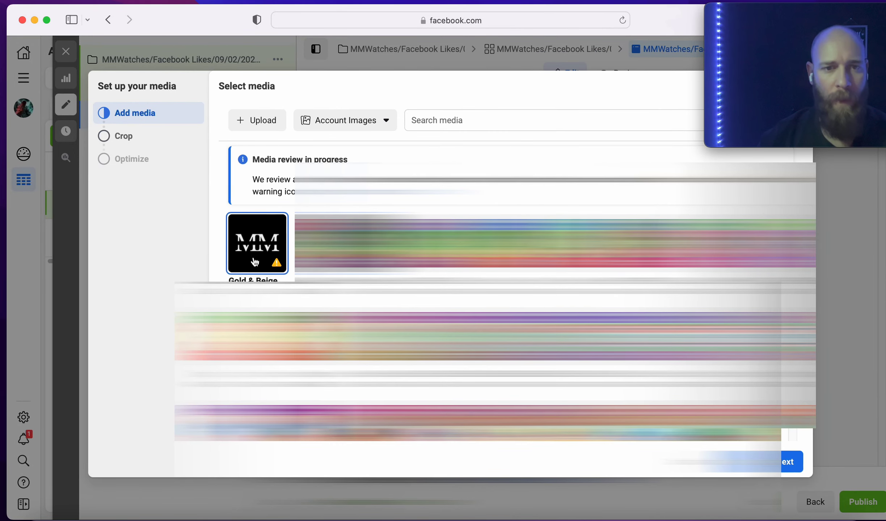
click(788, 462)
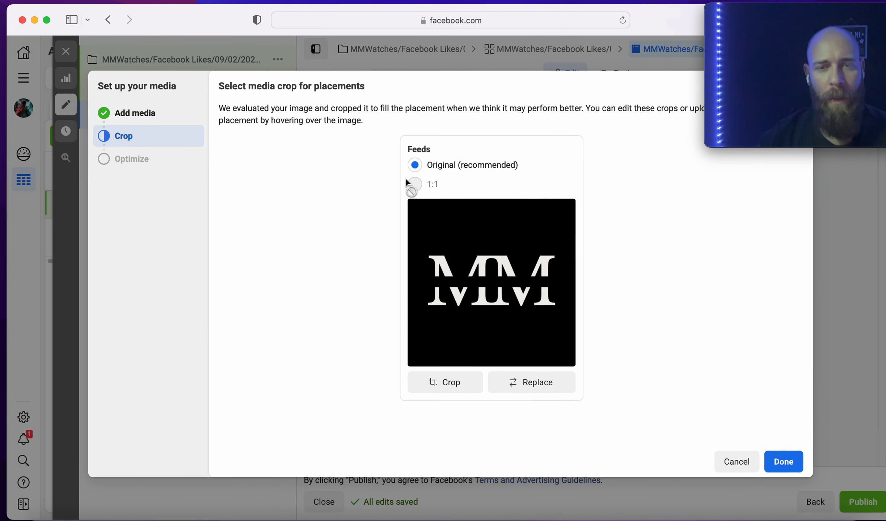
mouse_move(413, 186)
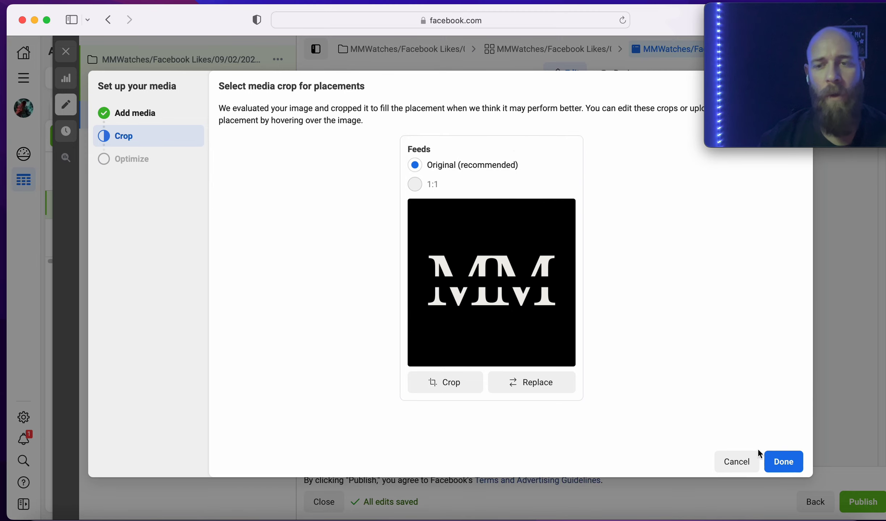
click(777, 464)
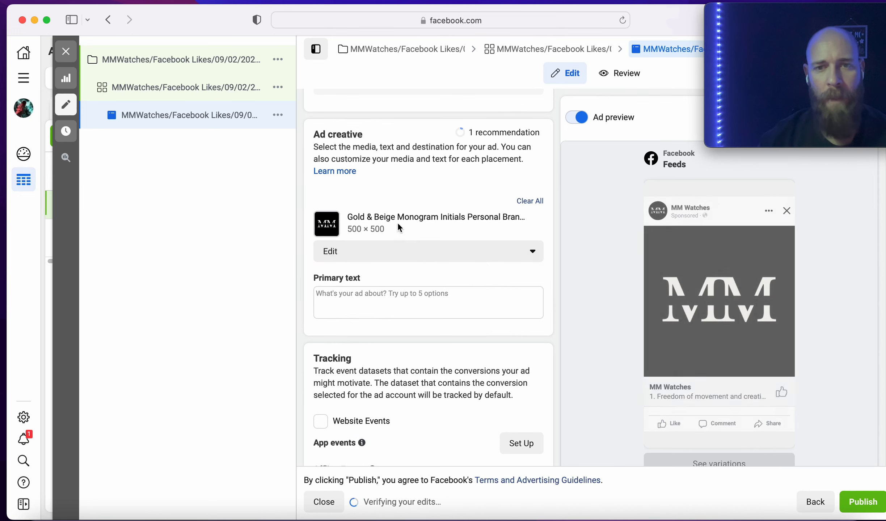
Step: Fill in the primary text with the numbered features from "Freedom of movement and creative expression" to "Always On Performance Timing" and the watch company statement
click(412, 299)
scroll(397, 302, down, 2)
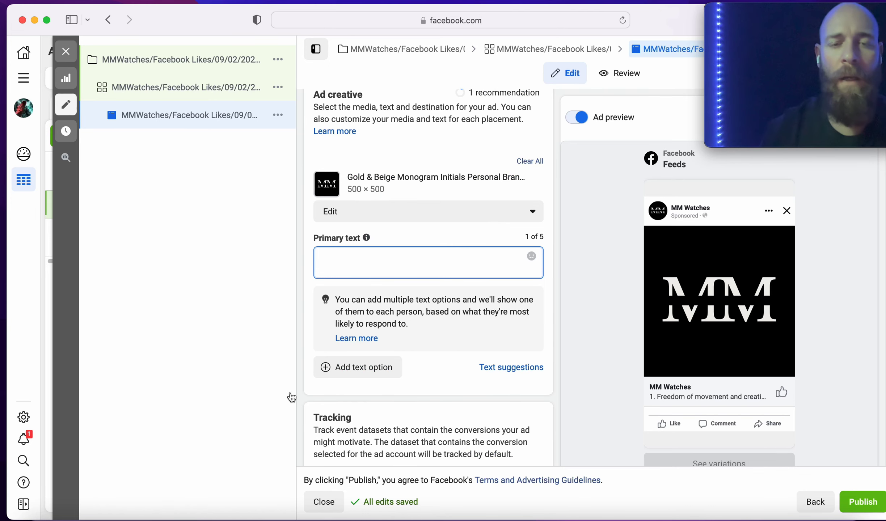
scroll(403, 296, up, 1)
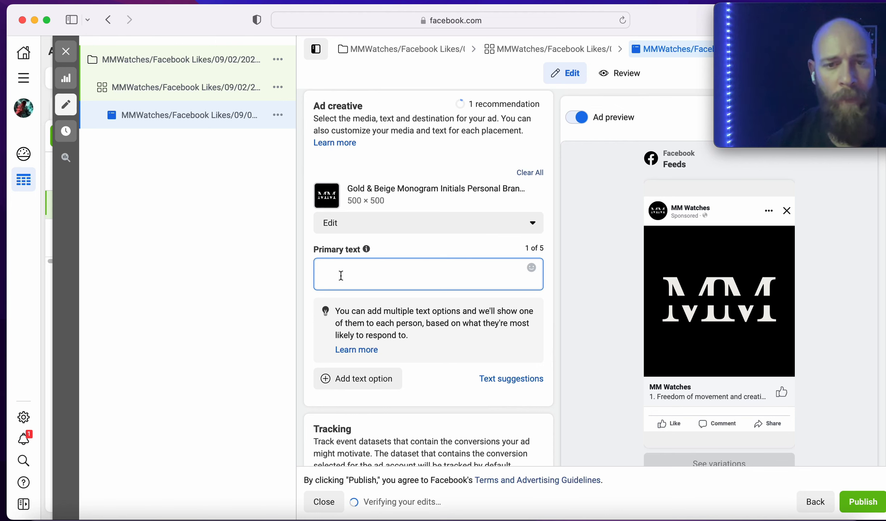
text(1. Freedom of movement and creative expression  2. Unrestricted access and or use of time. 3. Performance Timing. 4. Water Resistance. 4. Limited Lifetime Warranty. 5. Always On Performance Timing Simply stated, we are a watch company. We make sport watch)
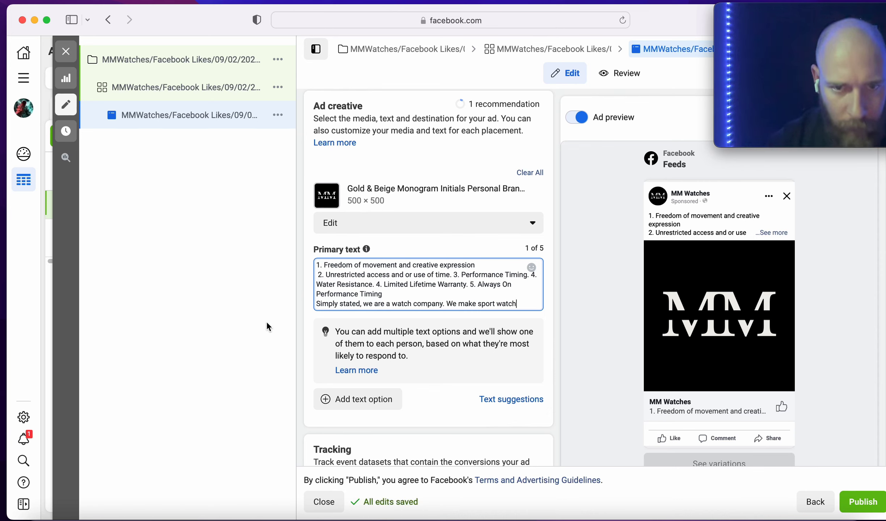
Step: Break up the primary text so that each numbered feature from "3. Performance Timing." to "5. Always On" starts on its own line
click(459, 275)
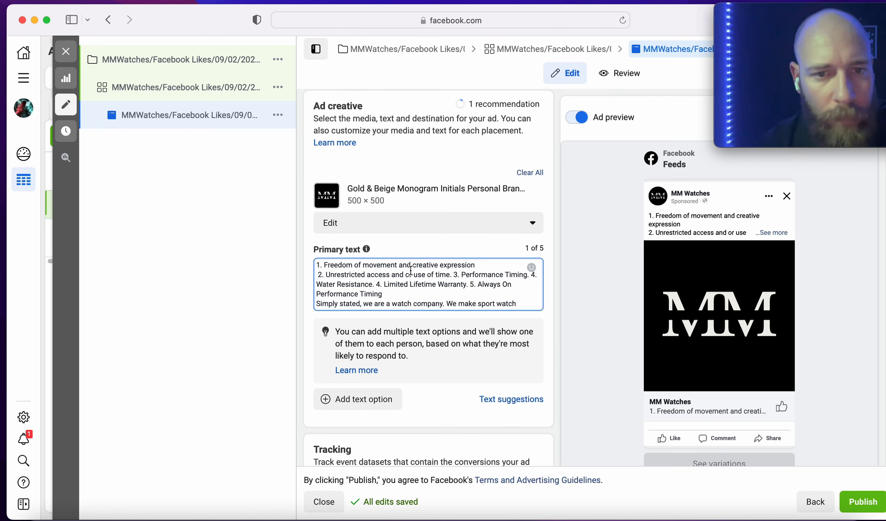
key(Return)
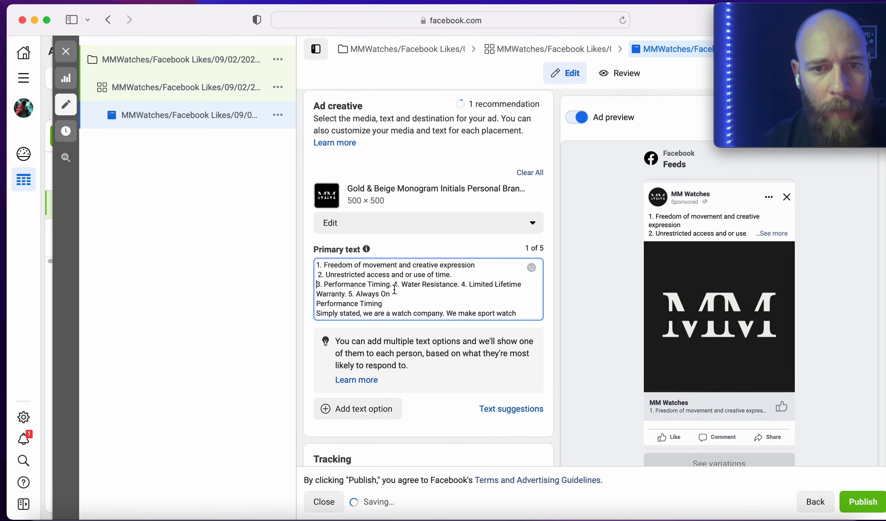
click(393, 285)
key(Return)
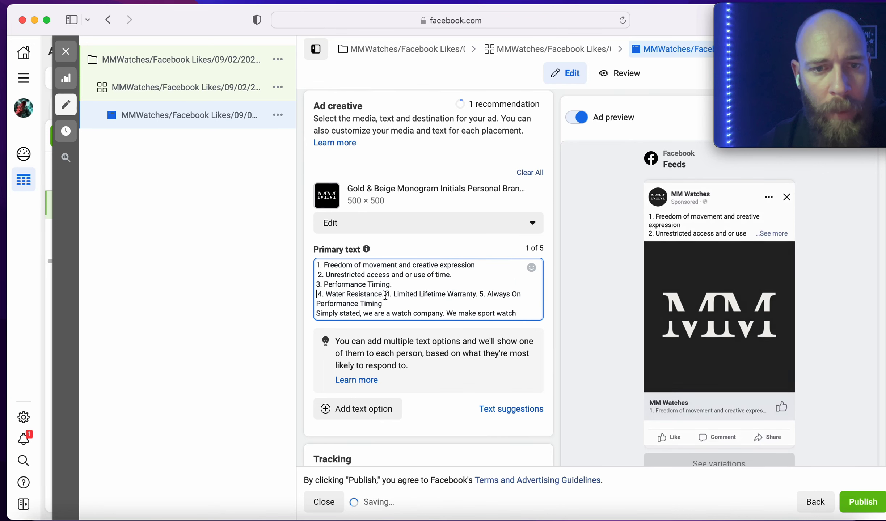
key(Return)
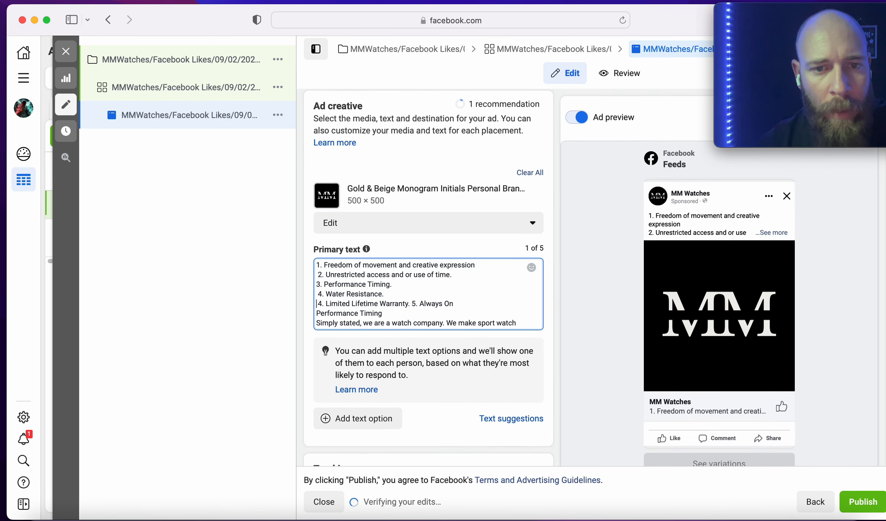
click(410, 303)
key(Return)
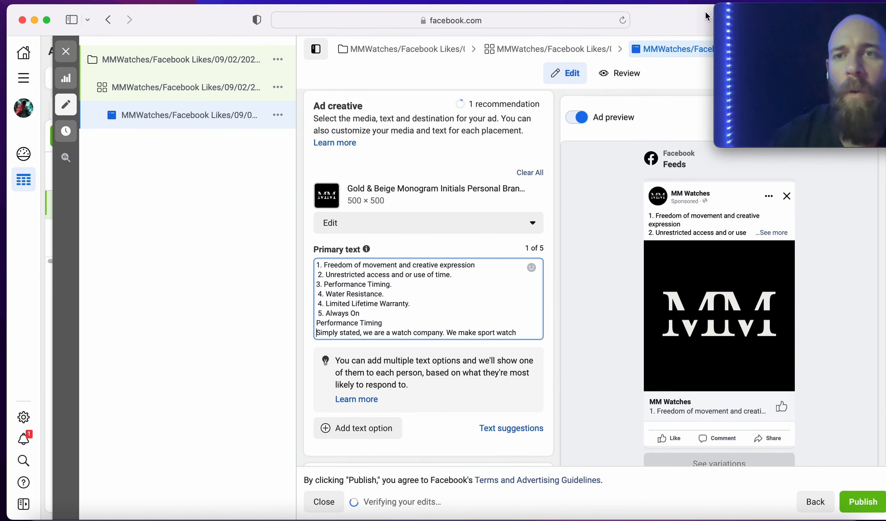
Step: Search for "emojis" in a new browser tab and open the suggested Get Emoji website, getemoji.com
mouse_move(757, 17)
drag(762, 13, 741, 68)
click(855, 19)
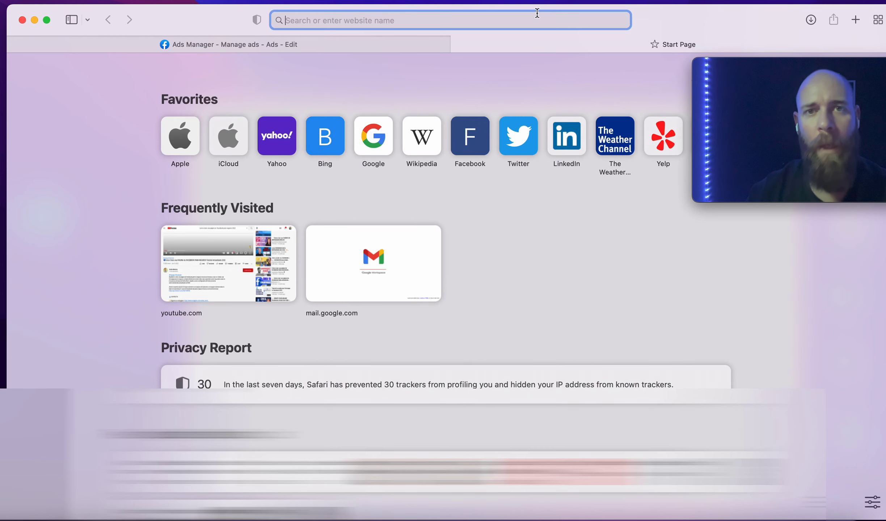
text(emojis)
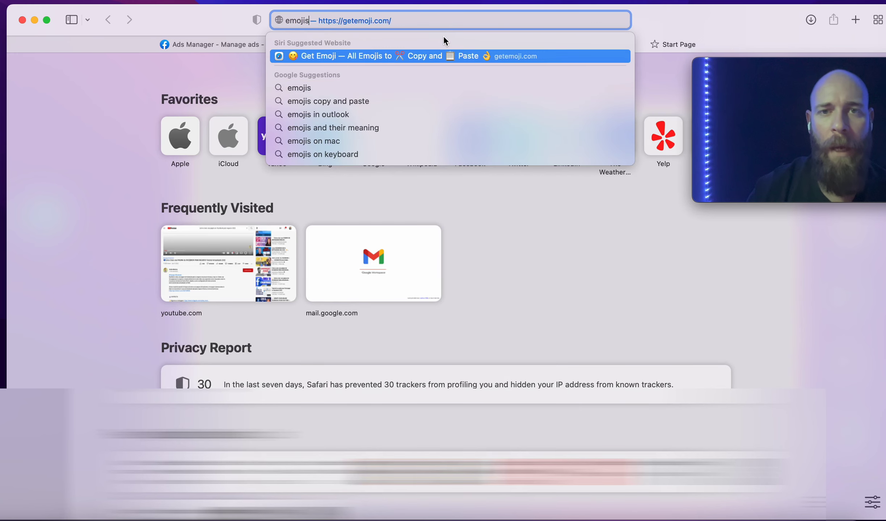
click(443, 56)
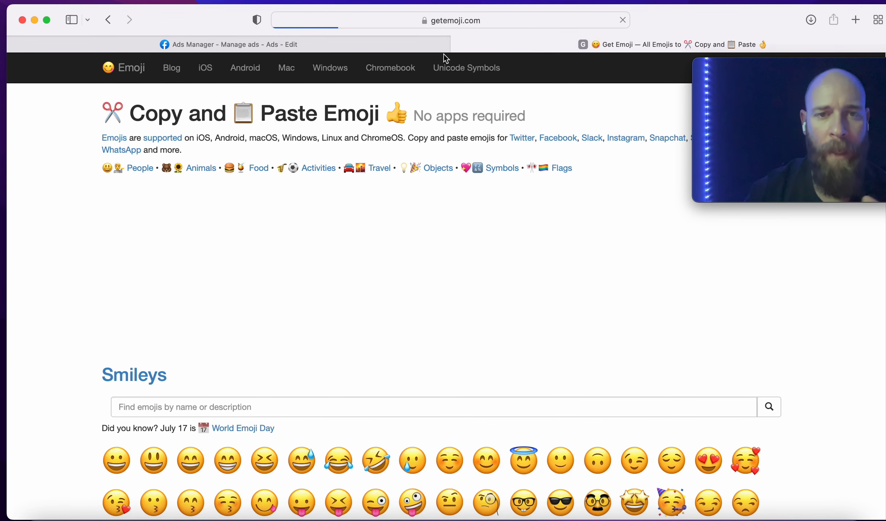
click(291, 411)
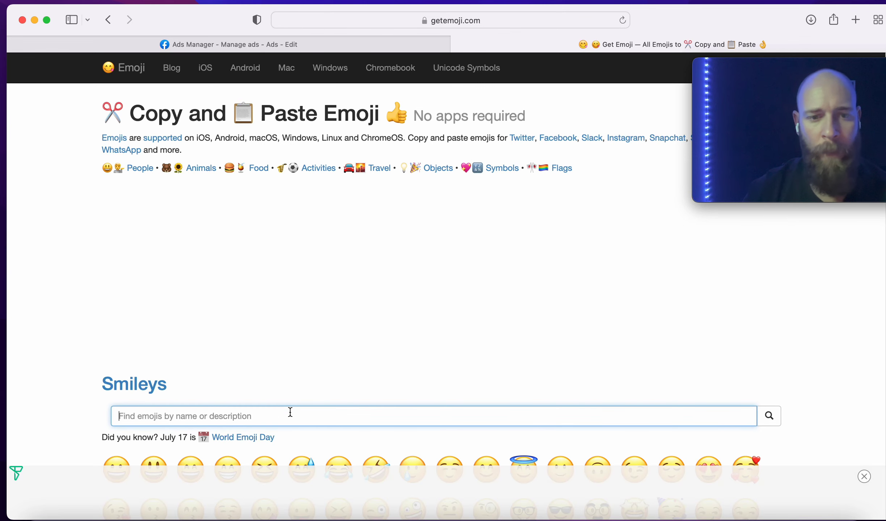
scroll(446, 221, down, 2)
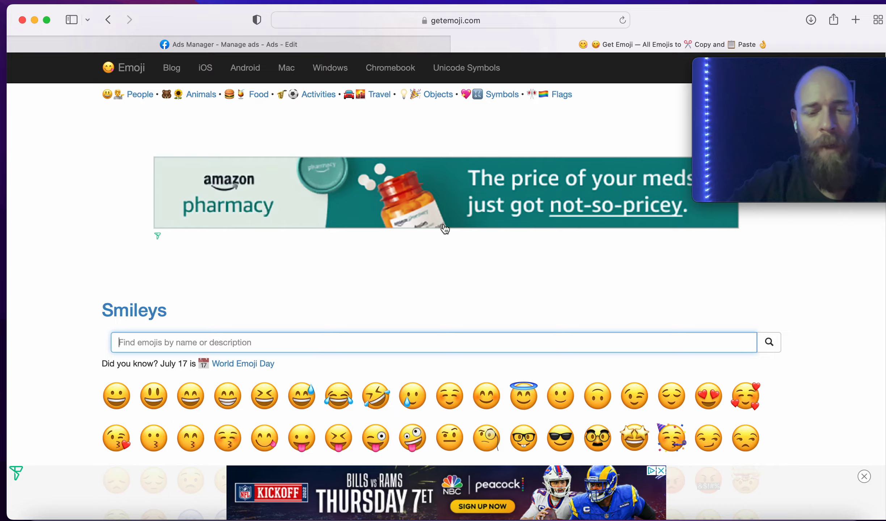
Step: Search the emoji site for "arrow", accept all cookies on Emojipedia and look through the arrow emojis
text(arrow)
key(Return)
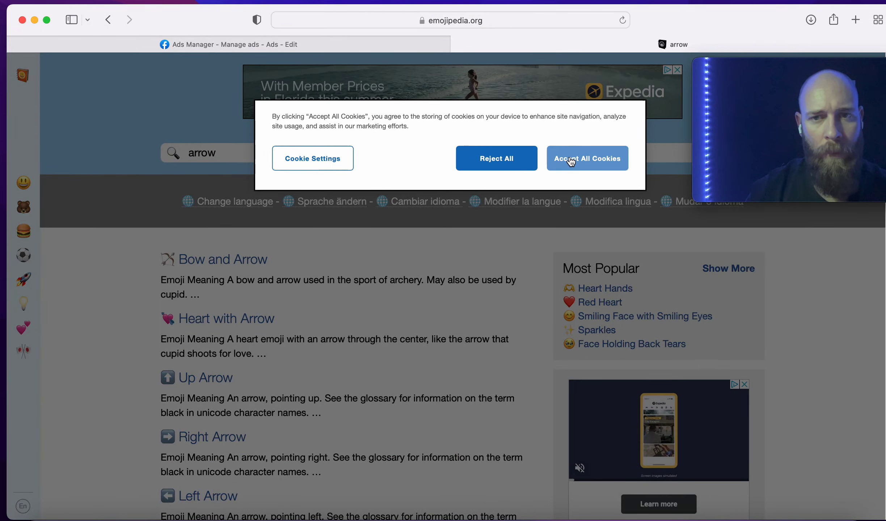
click(572, 160)
scroll(383, 350, down, 15)
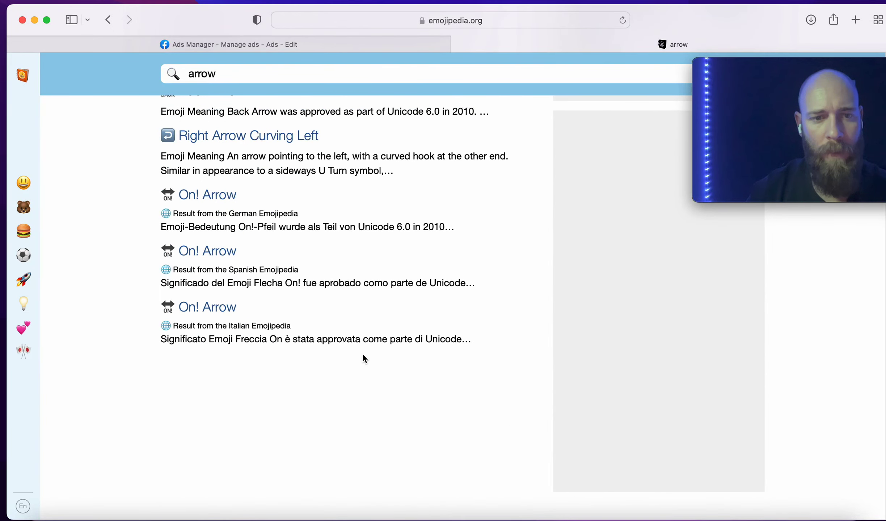
scroll(362, 353, up, 5)
scroll(362, 353, up, 10)
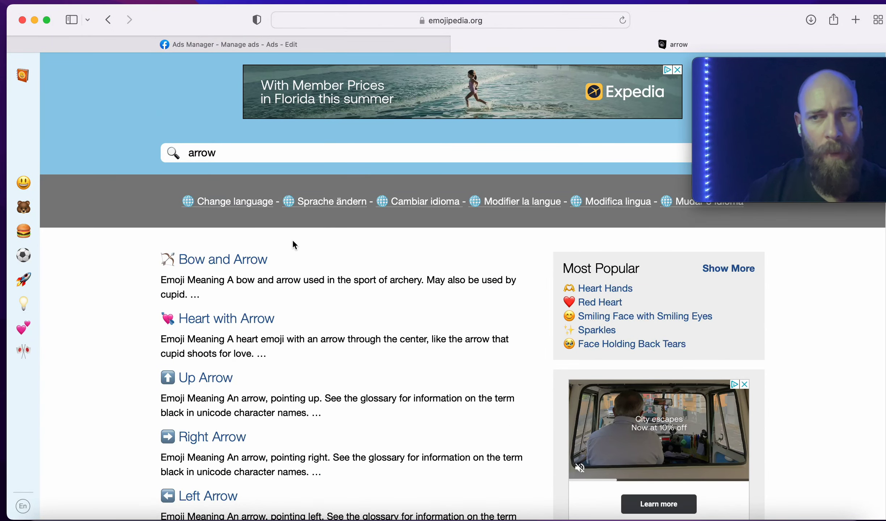
mouse_move(790, 65)
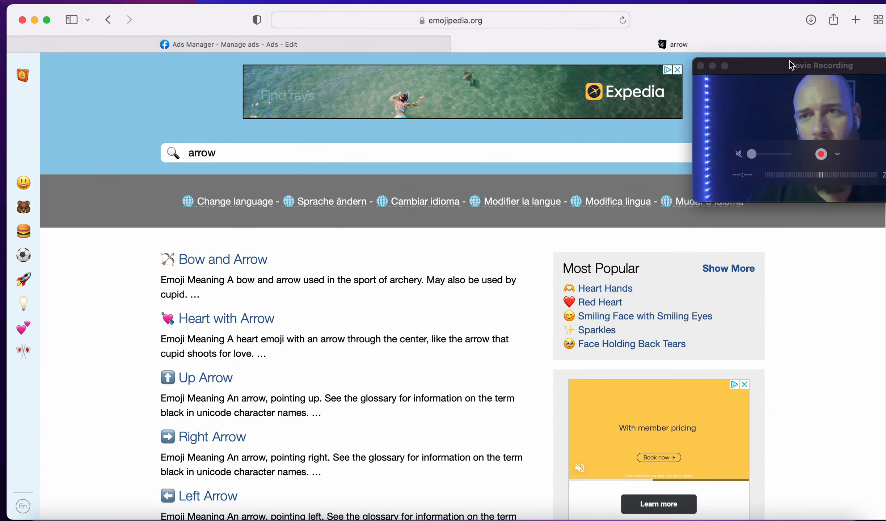
drag(790, 65, 781, 11)
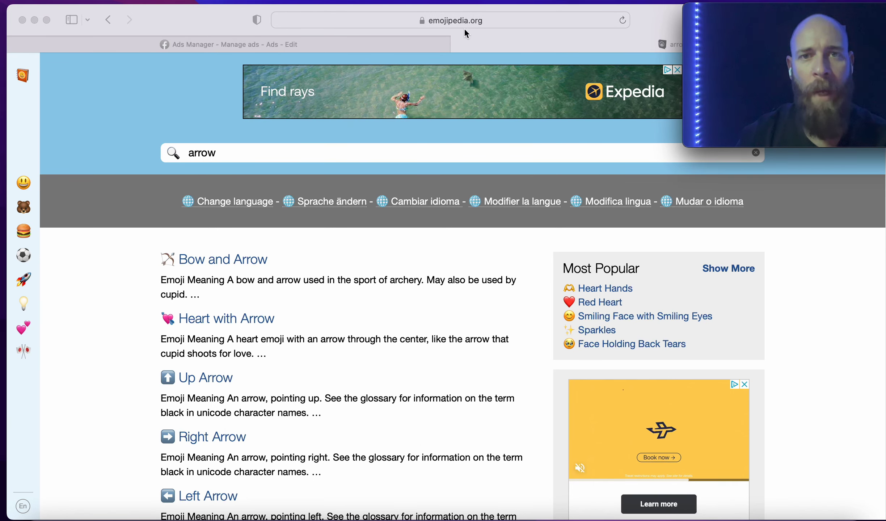
Step: Search Emojipedia for "checkmark" and copy the green Check Mark Button emoji
click(231, 143)
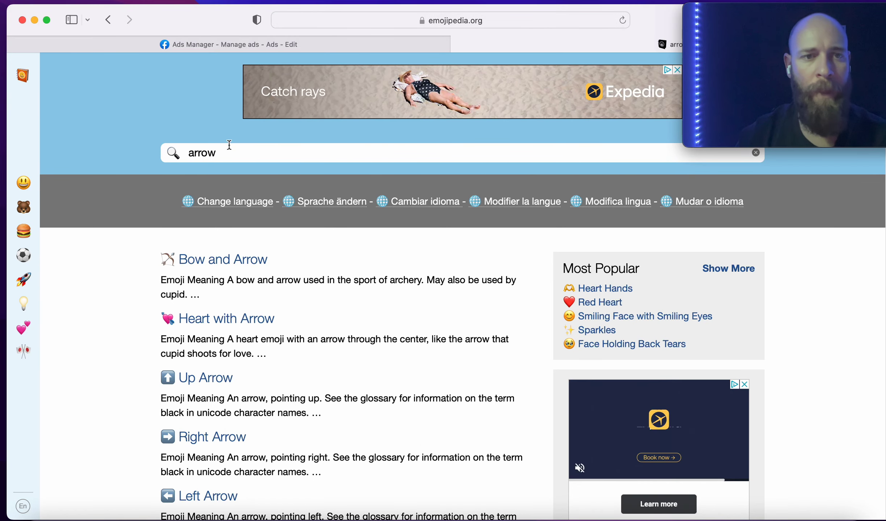
drag(230, 143, 177, 140)
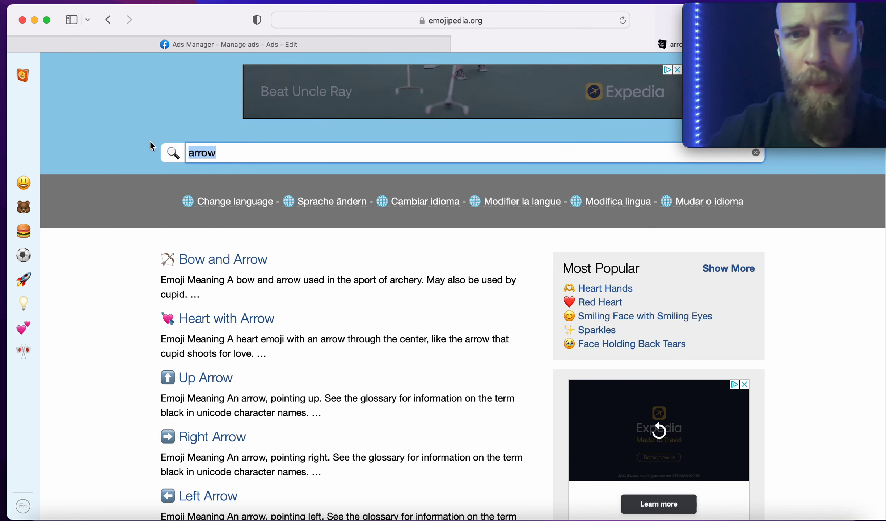
text(chec)
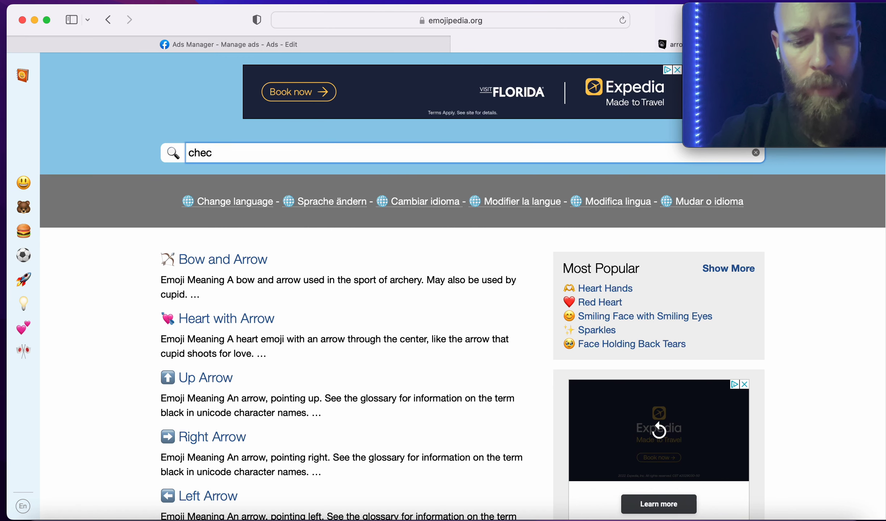
text(kmark)
key(Return)
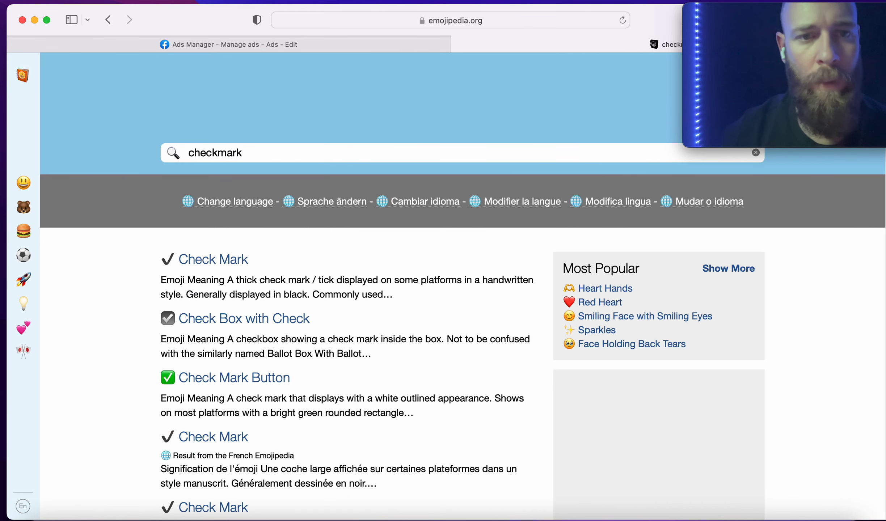
click(203, 378)
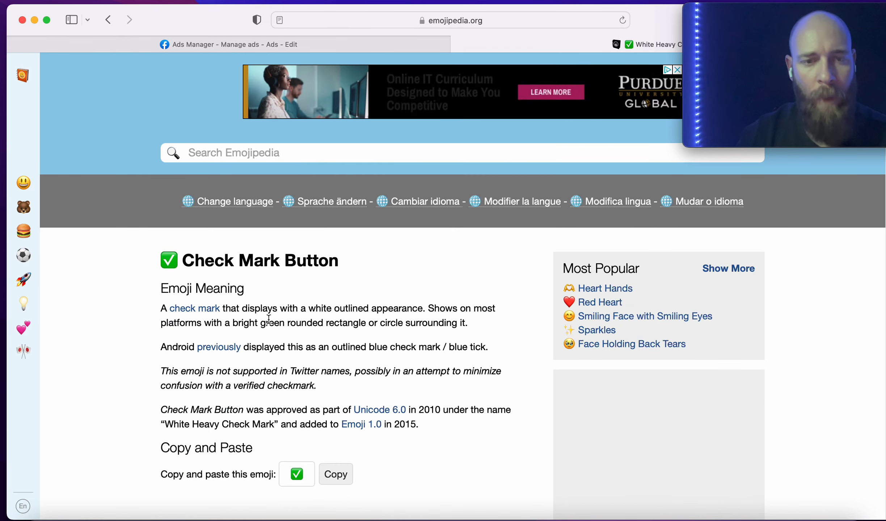
scroll(257, 276, down, 5)
scroll(290, 292, up, 4)
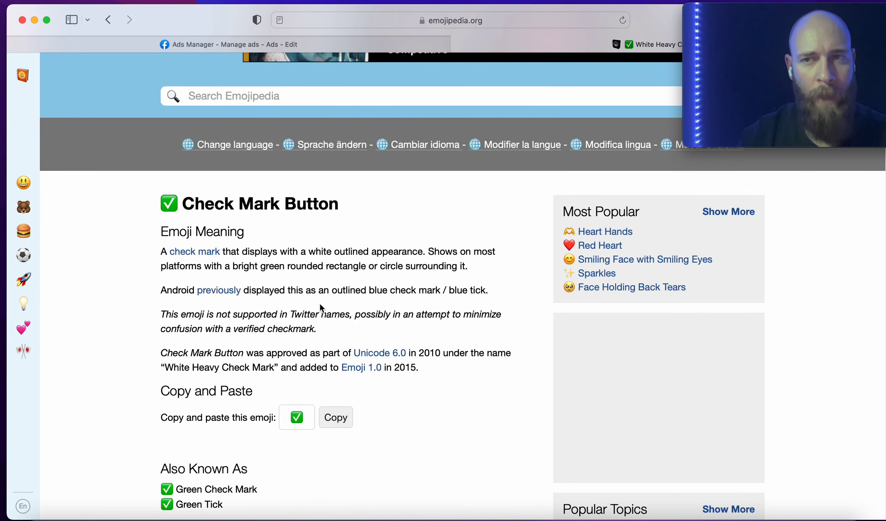
click(337, 425)
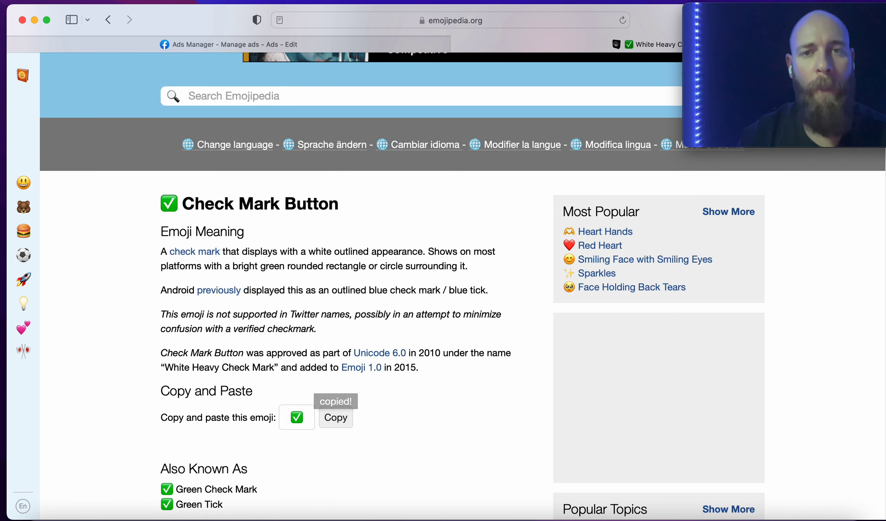
Step: Back in Ads Manager, replace the numbers before the six listed features in the primary text with the check mark emoji
click(326, 44)
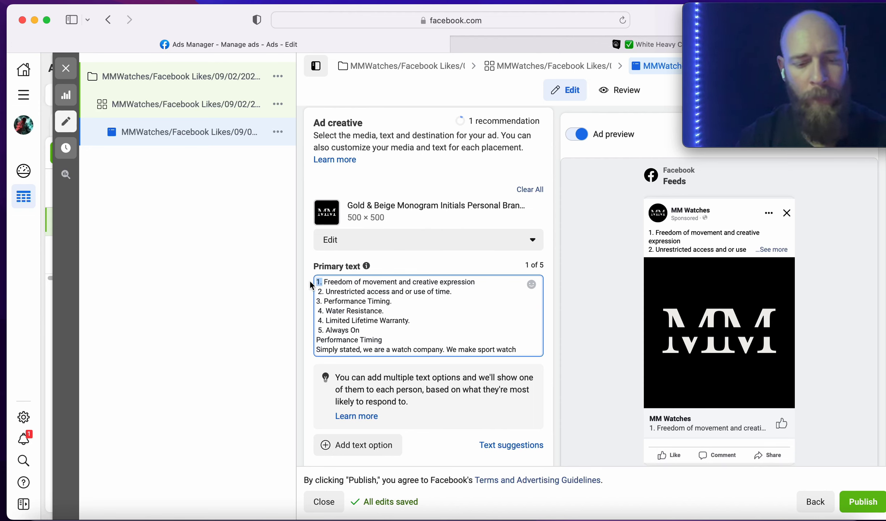
key(super+v)
drag(323, 290, 312, 330)
key(super+v)
key(super+v)
key(super+v)
key(super+v)
key(super+v)
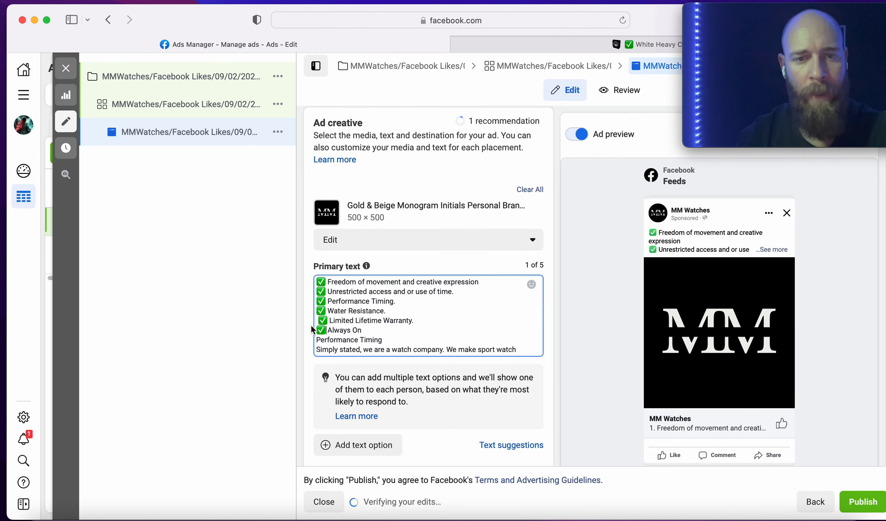
Step: Remove the period after "Water Resistance" and the extra space before the "Limited Lifetime Warranty." line, keeping each on its own line
click(316, 322)
key(BackSpace)
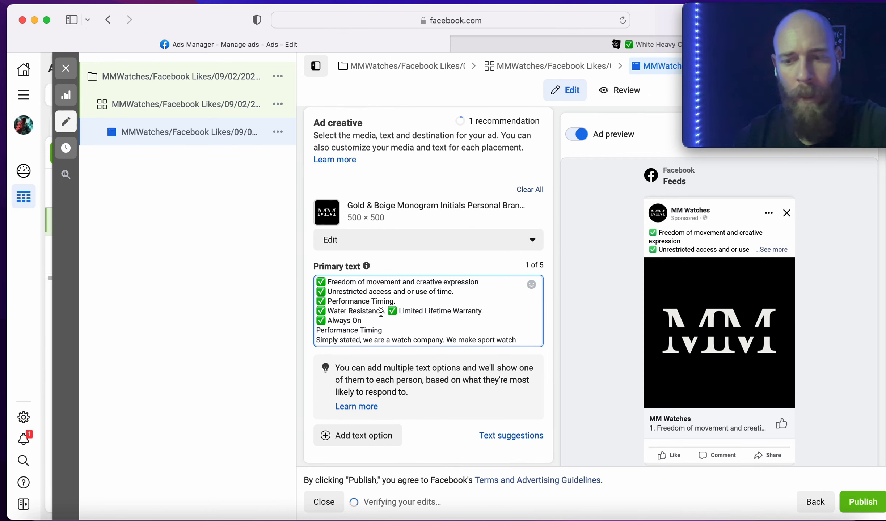
key(BackSpace)
key(Return)
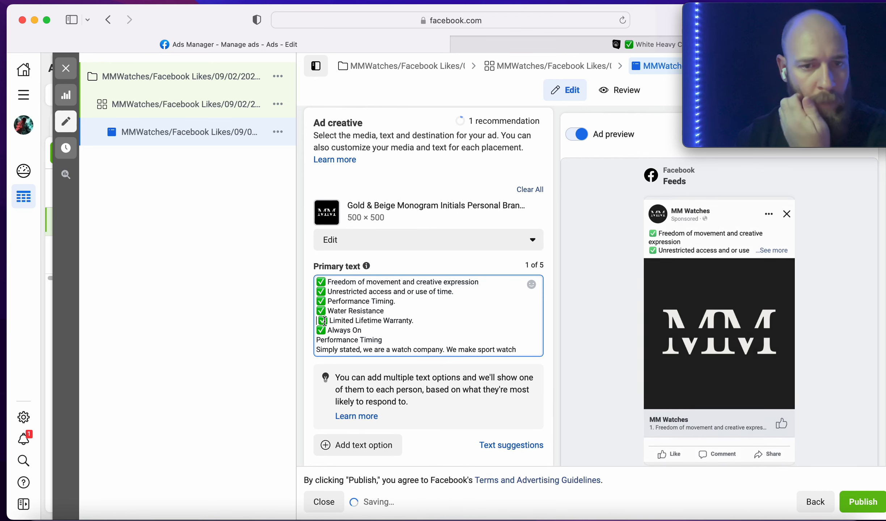
key(Delete)
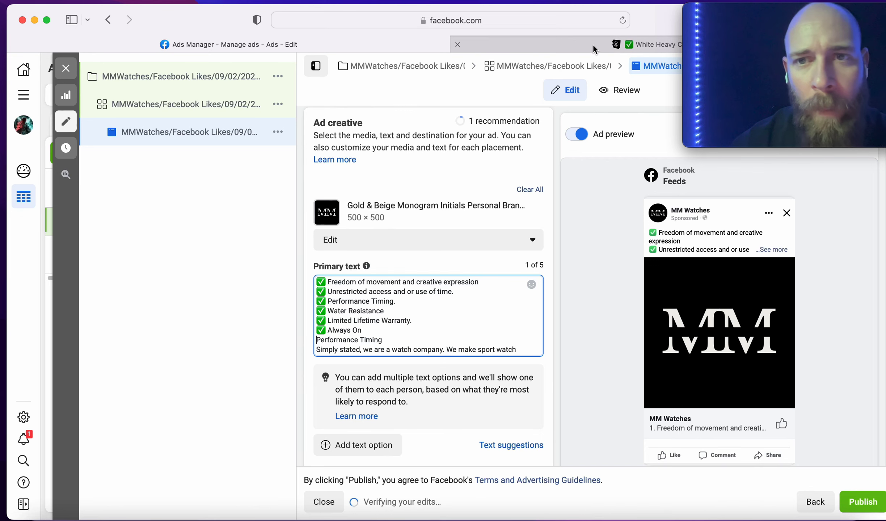
Step: Search Emojipedia for "light" and copy the Police Car Light emoji
click(564, 44)
click(318, 94)
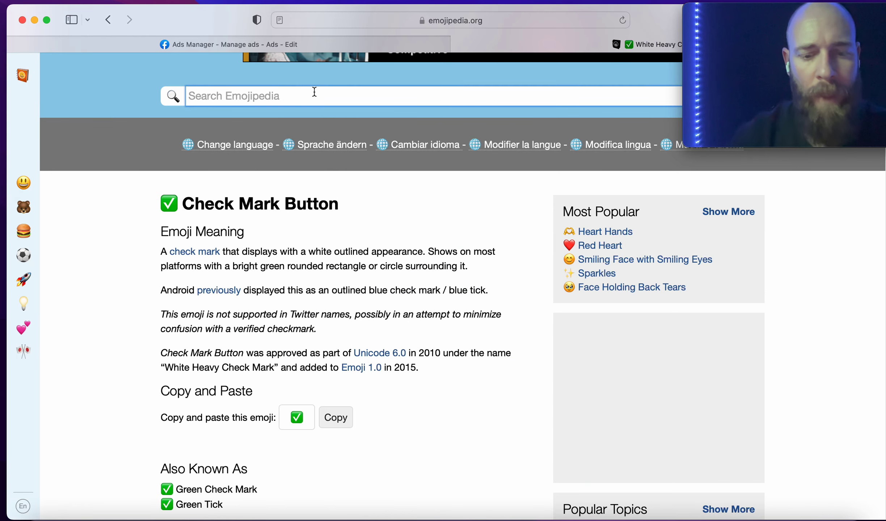
text(light)
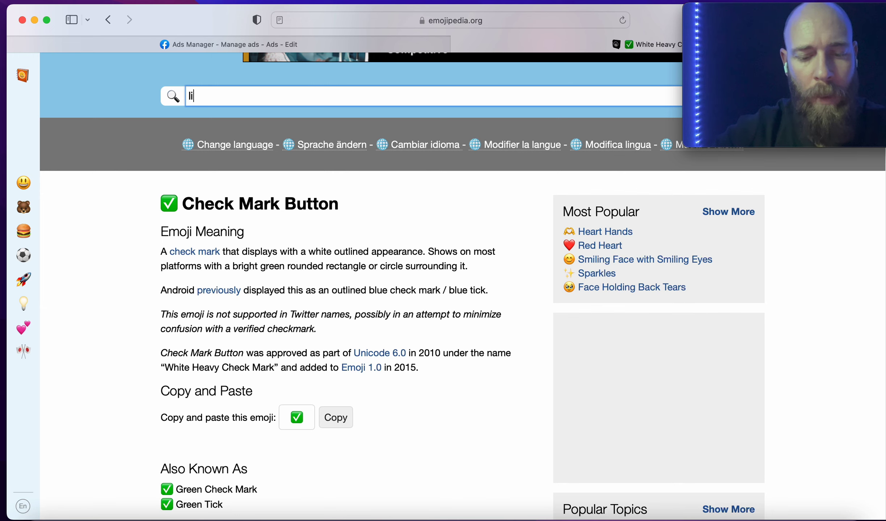
key(Return)
scroll(349, 290, down, 5)
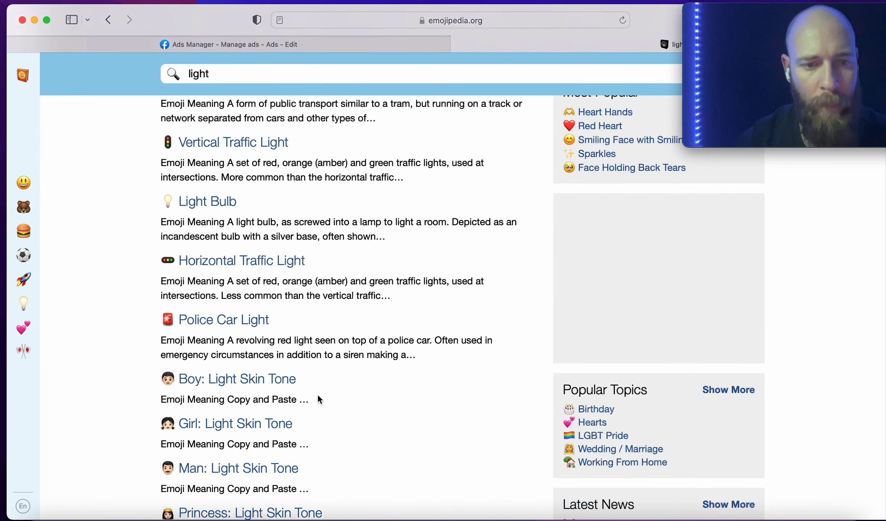
click(263, 323)
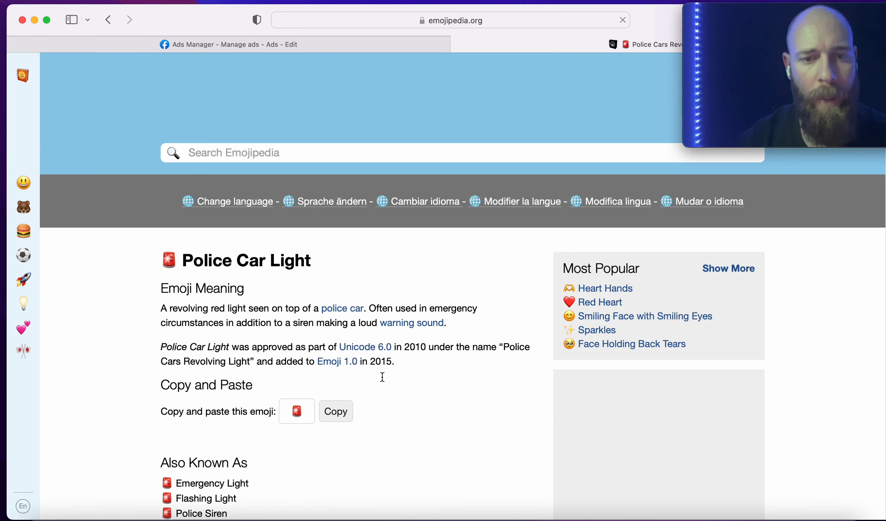
click(336, 412)
Step: Insert the Police Car Light emoji before the last "Performance Timing" line of the primary text and close the Emojipedia tab
click(390, 48)
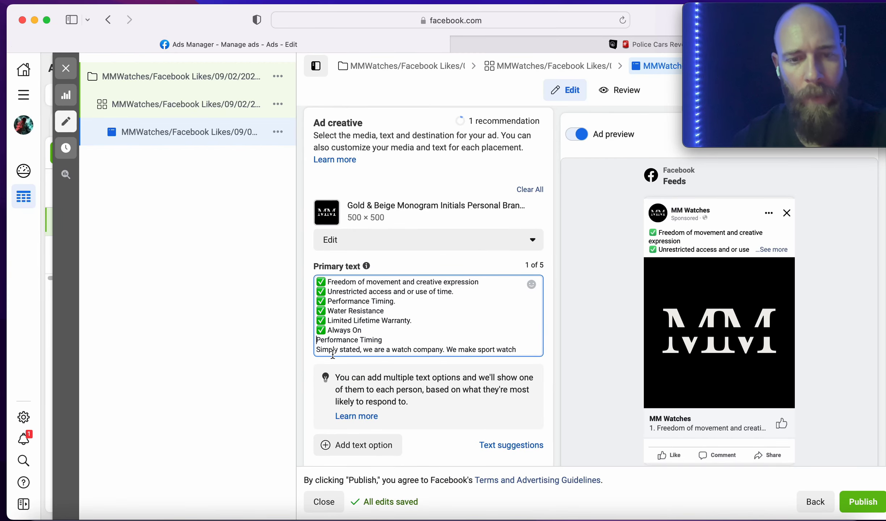
key(super+v)
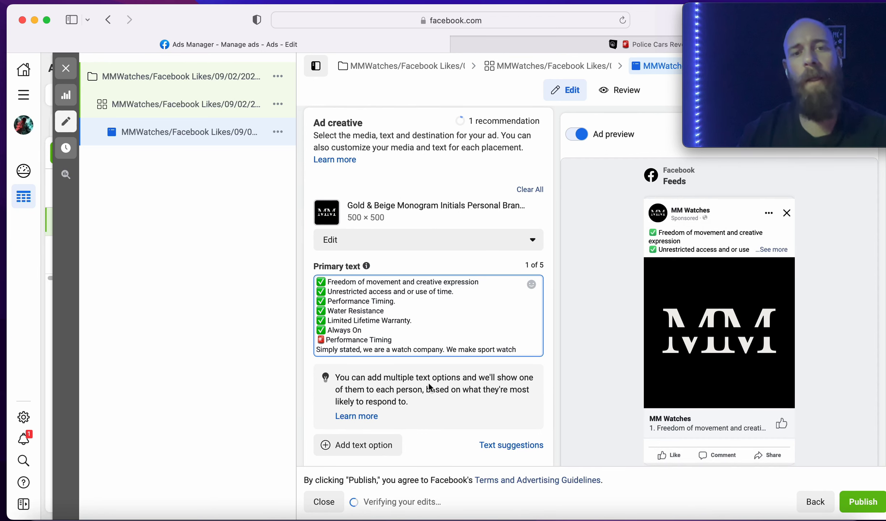
scroll(434, 394, down, 3)
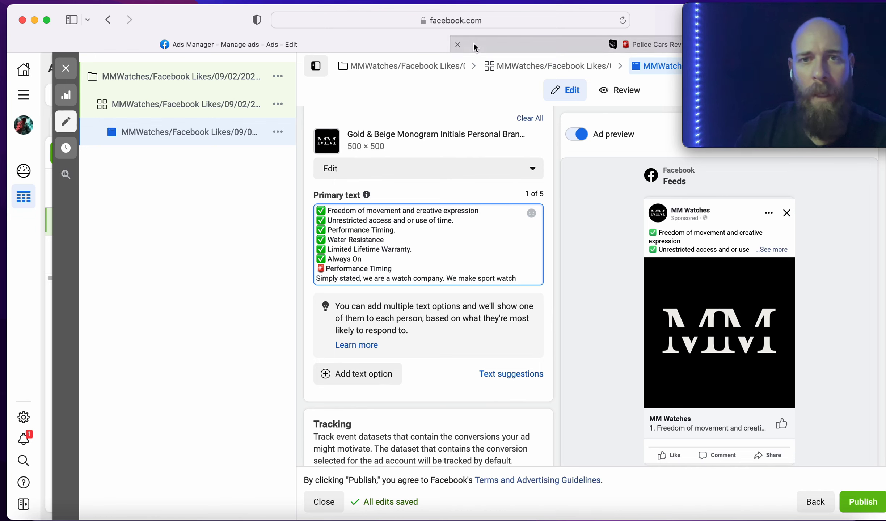
click(459, 44)
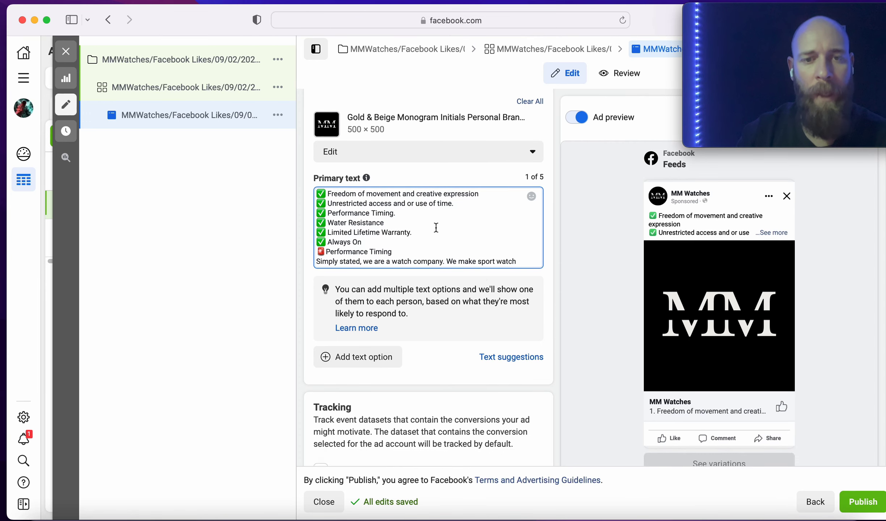
Step: Check the full primary text in the ad preview, and publish the campaign with its ad set and ad
scroll(464, 288, down, 3)
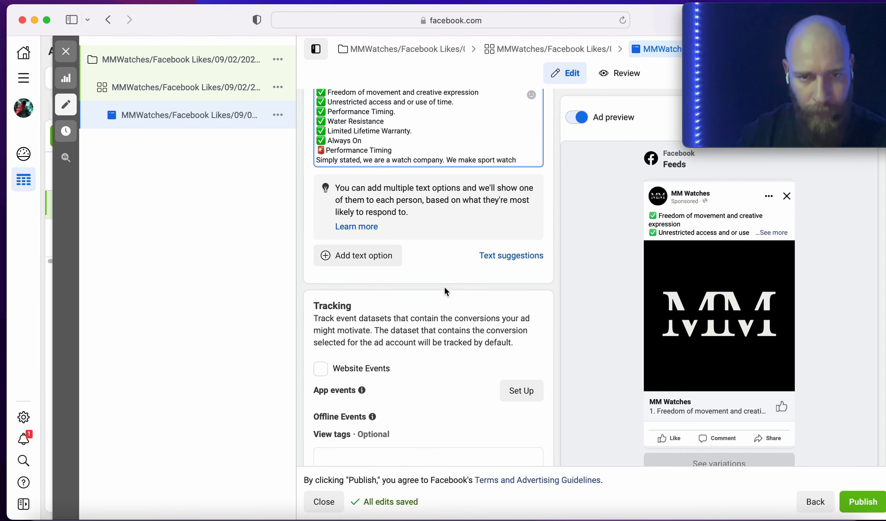
scroll(444, 286, up, 2)
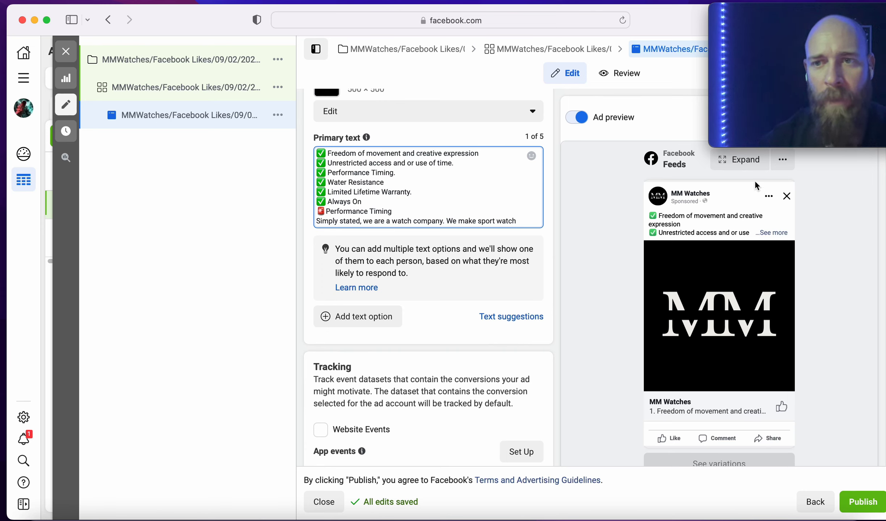
click(780, 233)
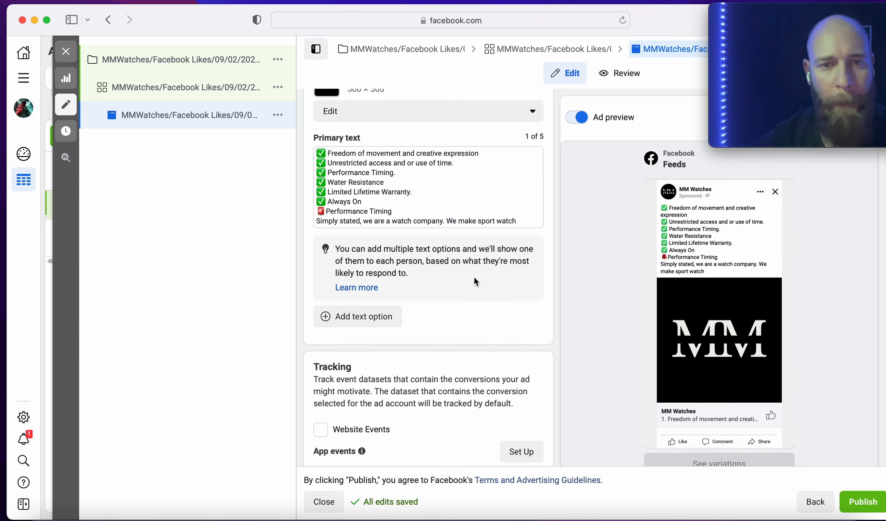
scroll(488, 287, down, 1)
scroll(512, 310, down, 5)
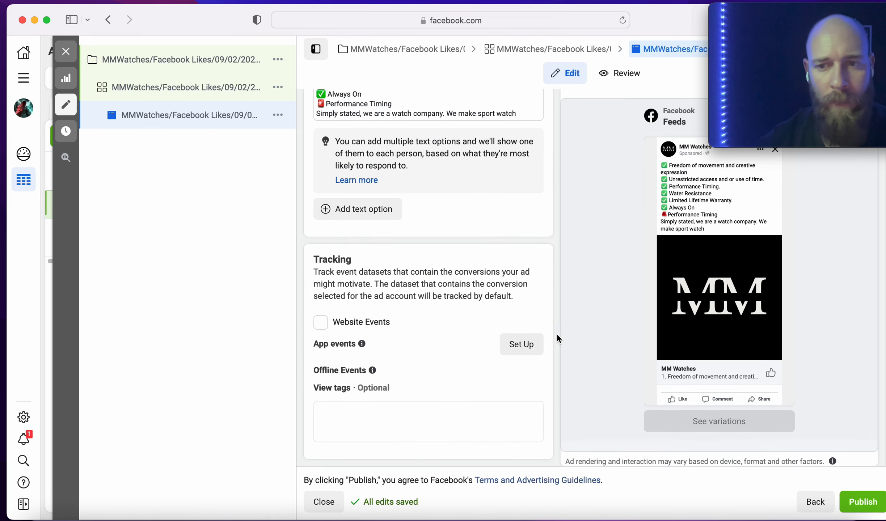
scroll(588, 360, up, 15)
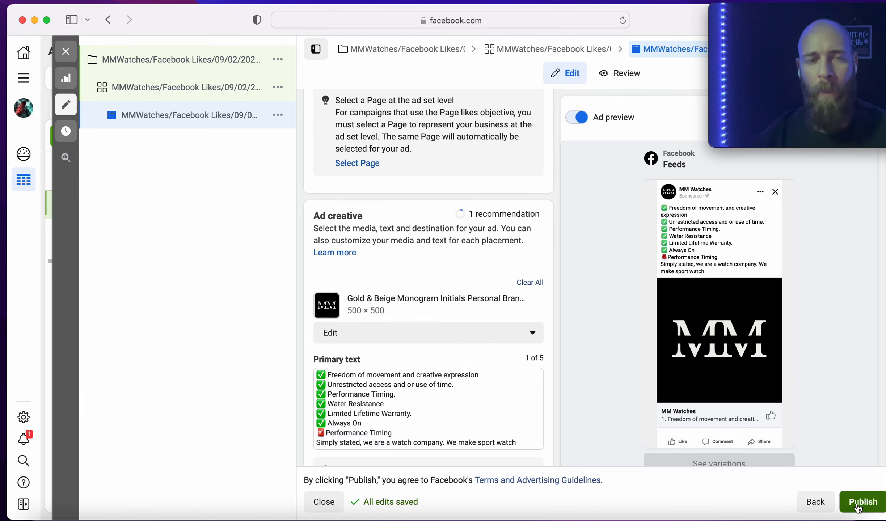
click(861, 502)
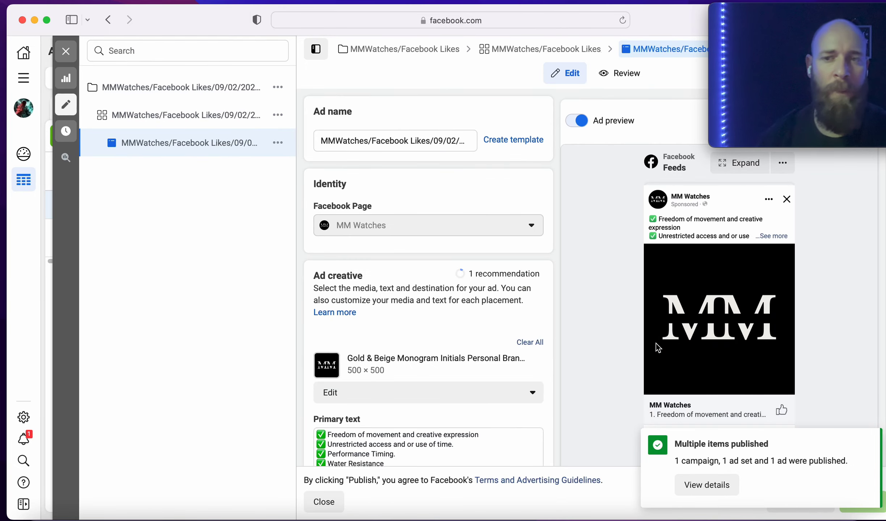
click(65, 51)
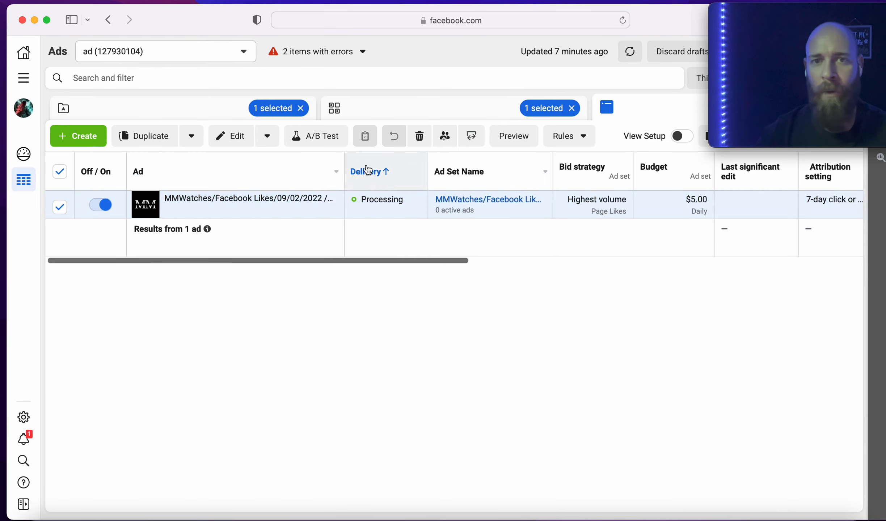
Step: Turn the published MMWatches Facebook Likes ad off and back on in the ads list
click(95, 205)
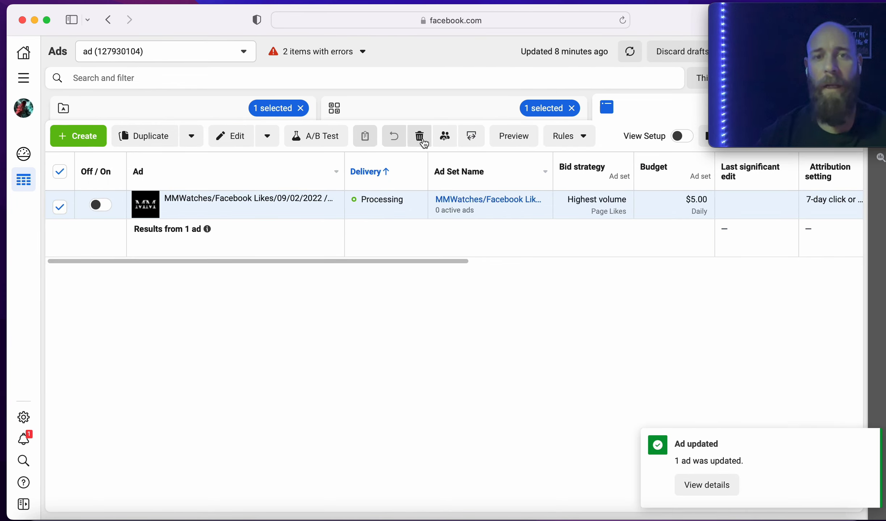
click(105, 206)
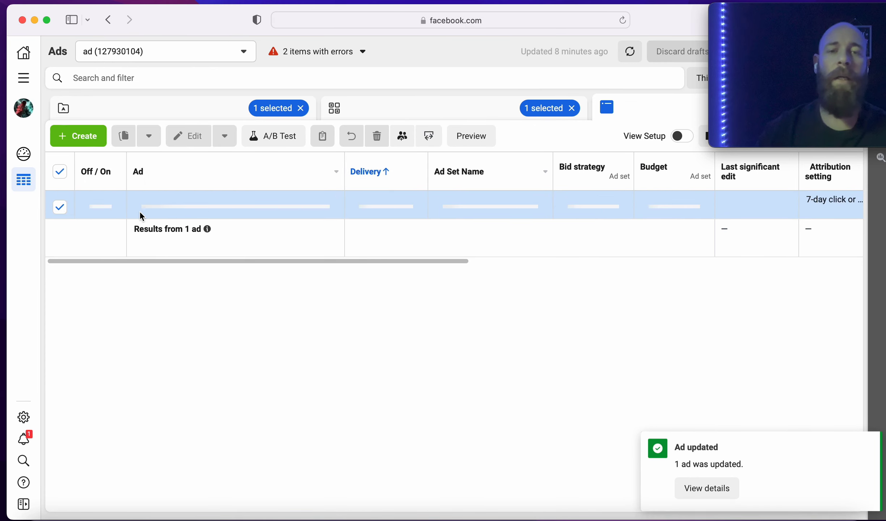